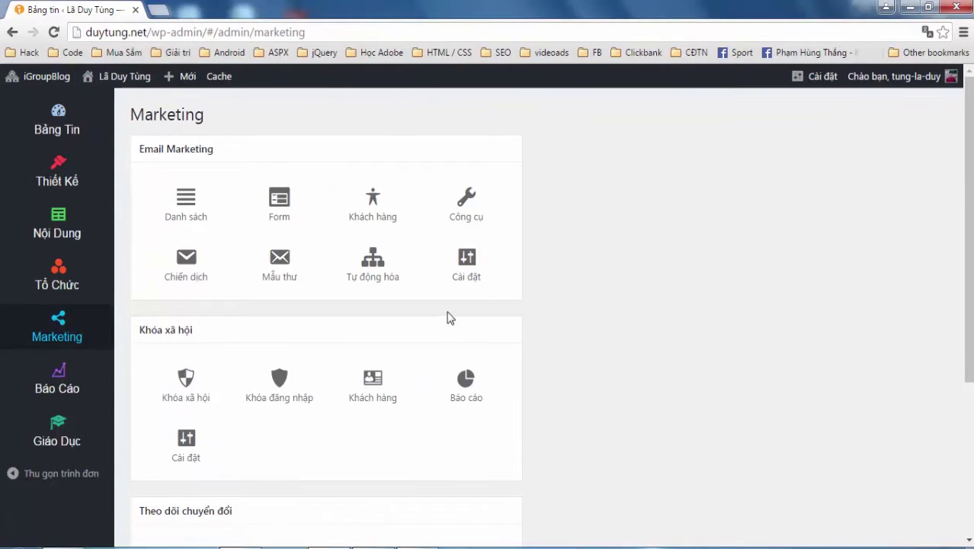
Open MyMail's Email settings from the Cài đặt tile
{"action": "left_click", "coordinate": [462, 267]}
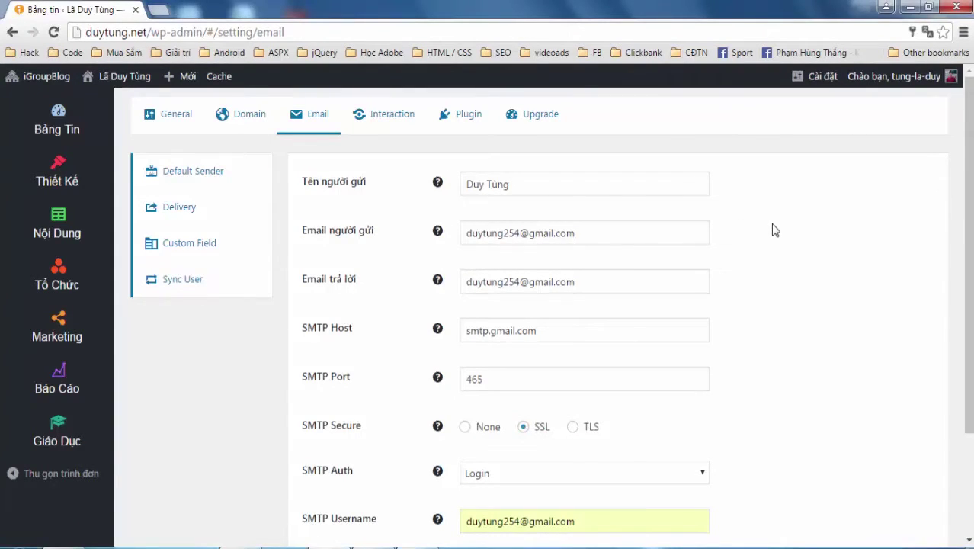
{"action": "scroll", "coordinate": [774, 231], "scroll_direction": "down", "scroll_amount": 1}
{"action": "scroll", "coordinate": [775, 230], "scroll_direction": "up", "scroll_amount": 1}
Check the sender name, sender e-mail and reply-to address fields
{"action": "left_click_drag", "start_coordinate": [580, 186], "coordinate": [401, 185]}
{"action": "left_click_drag", "start_coordinate": [618, 229], "coordinate": [469, 244]}
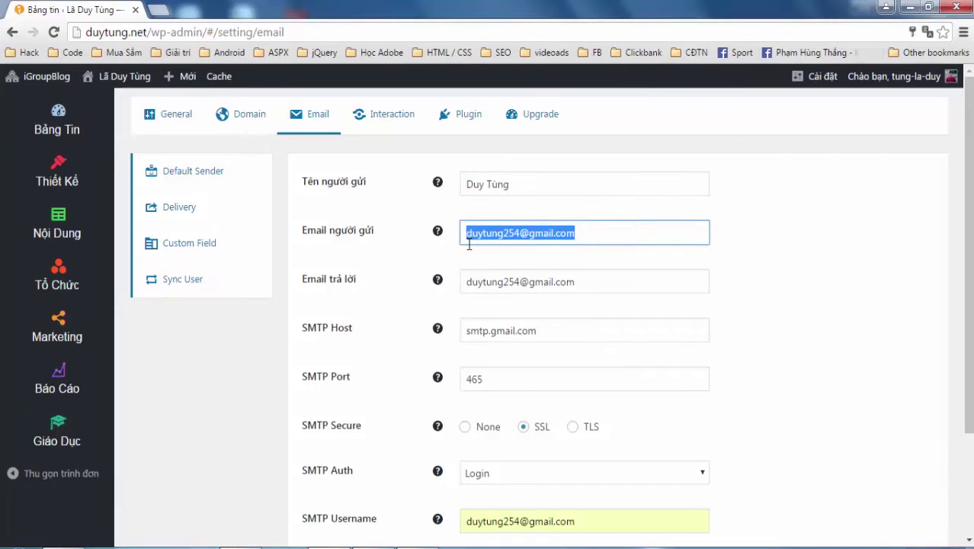
{"action": "scroll", "coordinate": [596, 254], "scroll_direction": "down", "scroll_amount": 1}
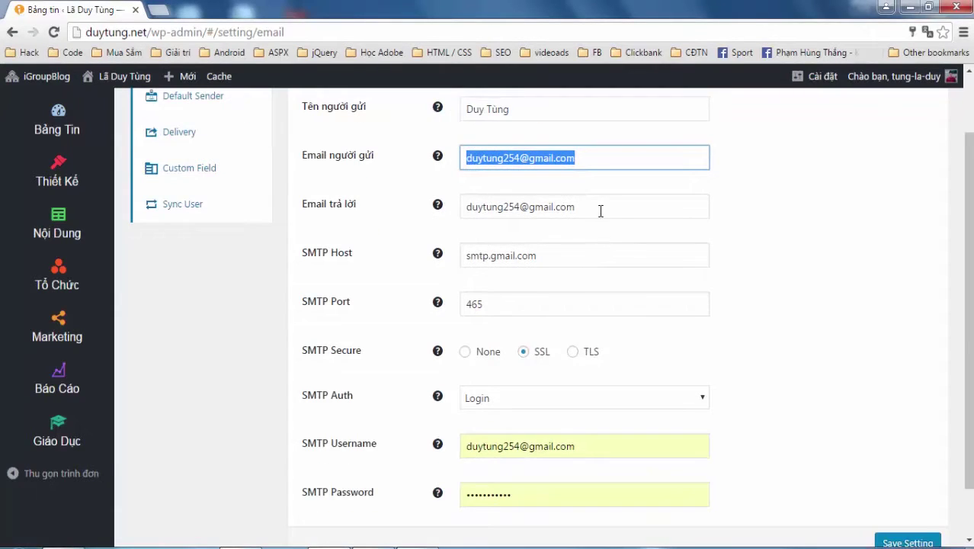
{"action": "left_click_drag", "start_coordinate": [591, 207], "coordinate": [474, 207]}
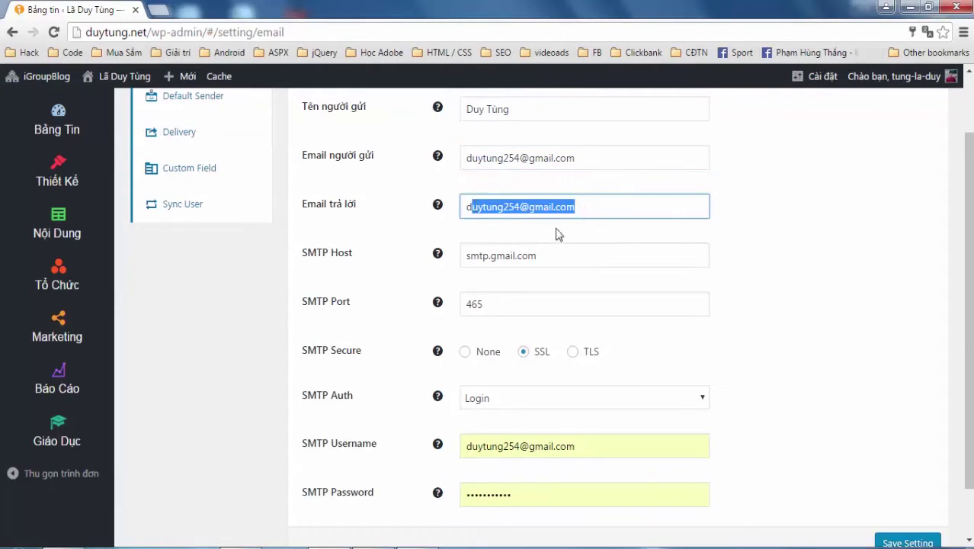
{"action": "left_click", "coordinate": [583, 208]}
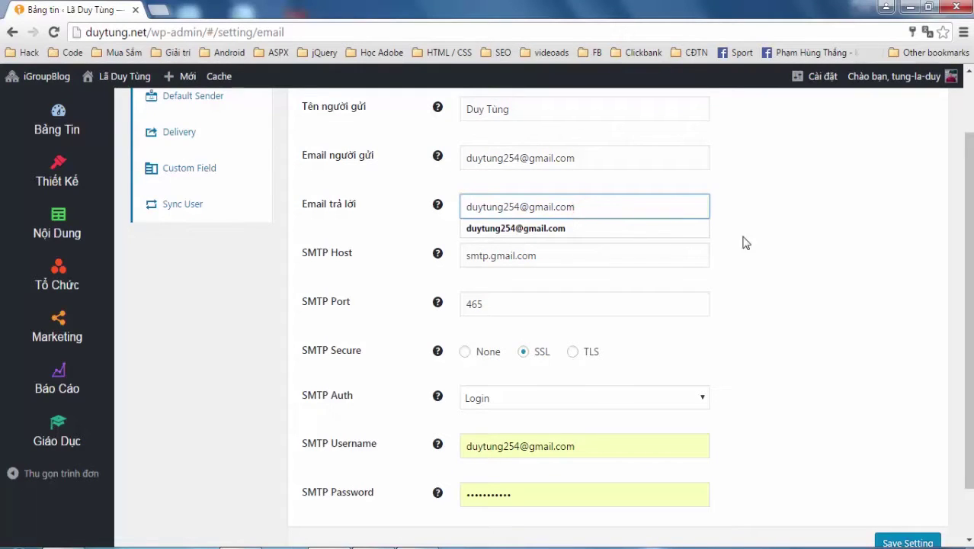
{"action": "left_click", "coordinate": [787, 229]}
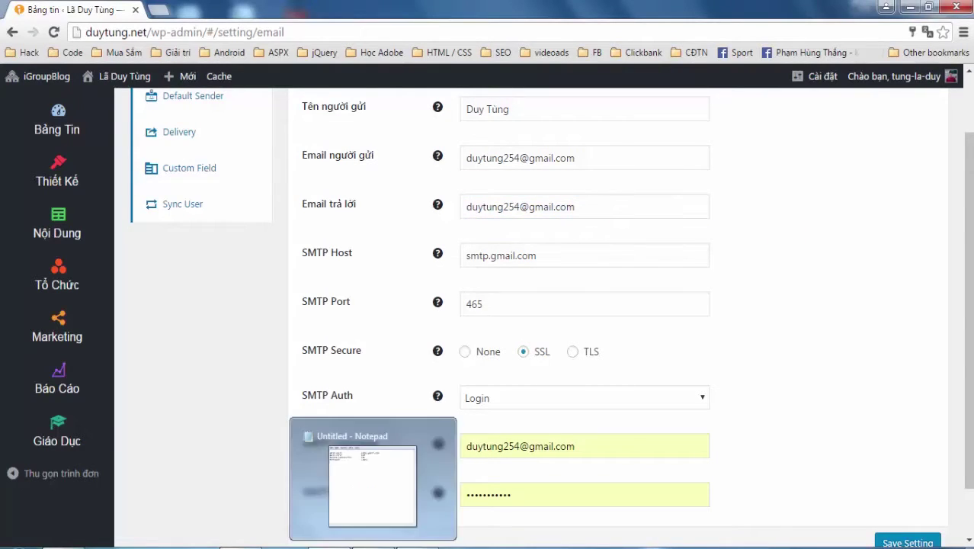
{"action": "left_click", "coordinate": [366, 488]}
{"action": "left_click_drag", "start_coordinate": [269, 66], "coordinate": [282, 31]}
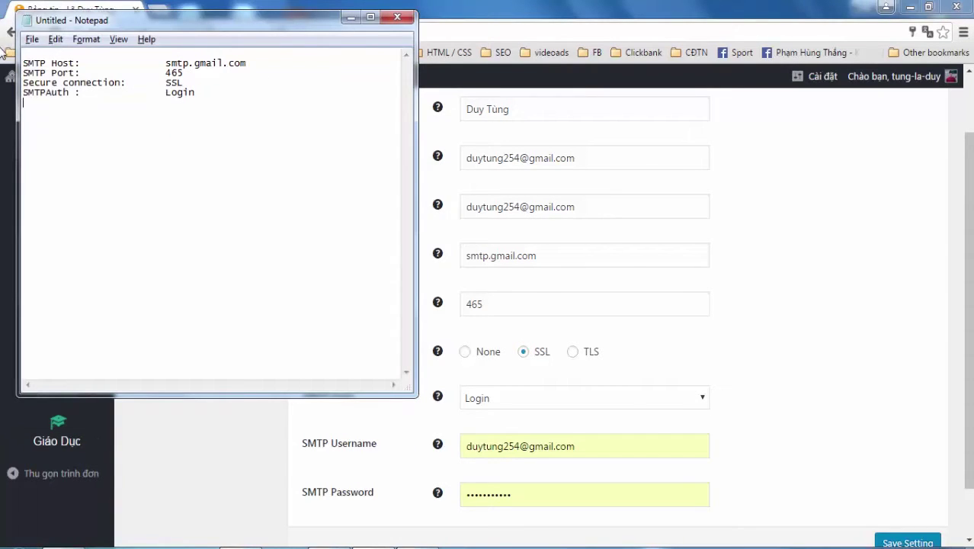
{"action": "left_click_drag", "start_coordinate": [162, 67], "coordinate": [248, 66]}
{"action": "left_click", "coordinate": [254, 67]}
{"action": "left_click", "coordinate": [714, 291]}
{"action": "double_click", "coordinate": [517, 304]}
{"action": "left_click", "coordinate": [513, 304]}
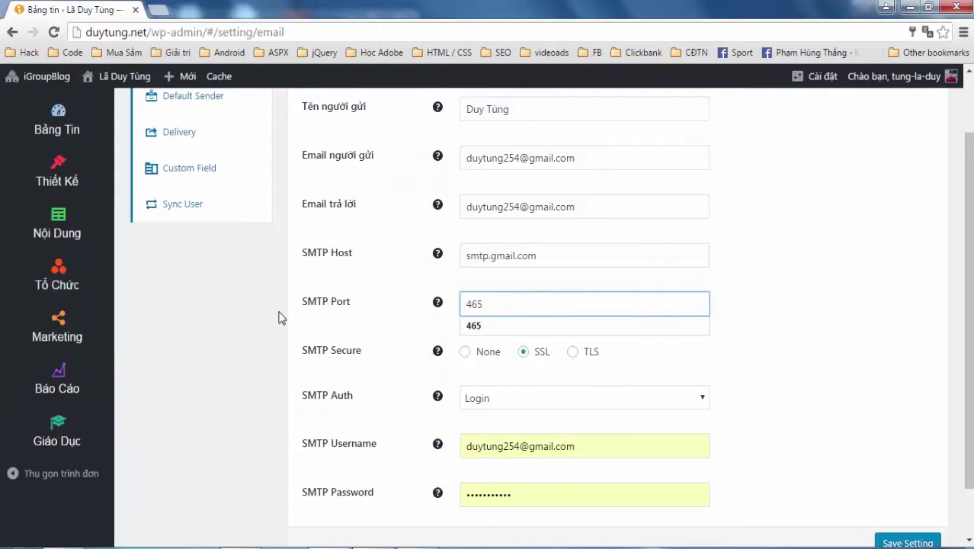
{"action": "left_click", "coordinate": [279, 312]}
{"action": "key", "text": "alt+Tab"}
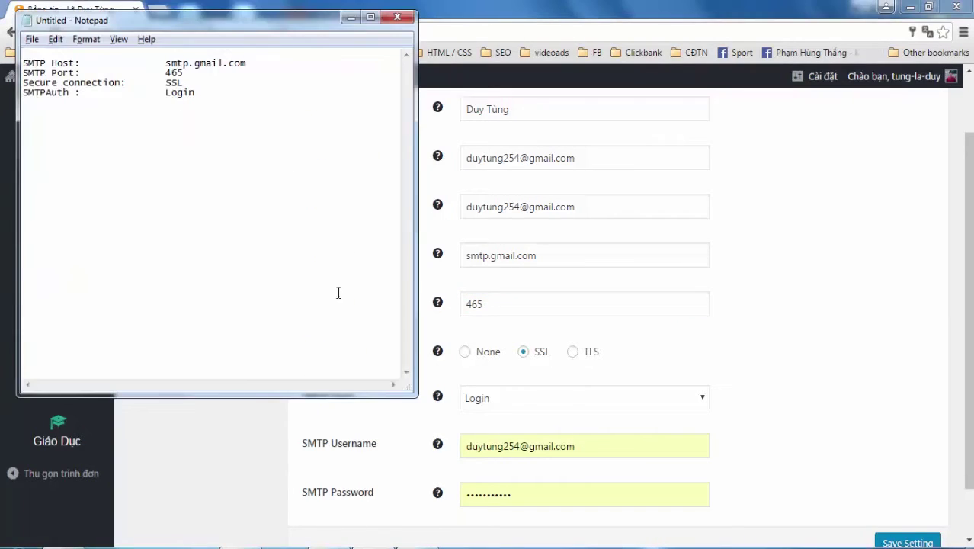
{"action": "left_click", "coordinate": [562, 415]}
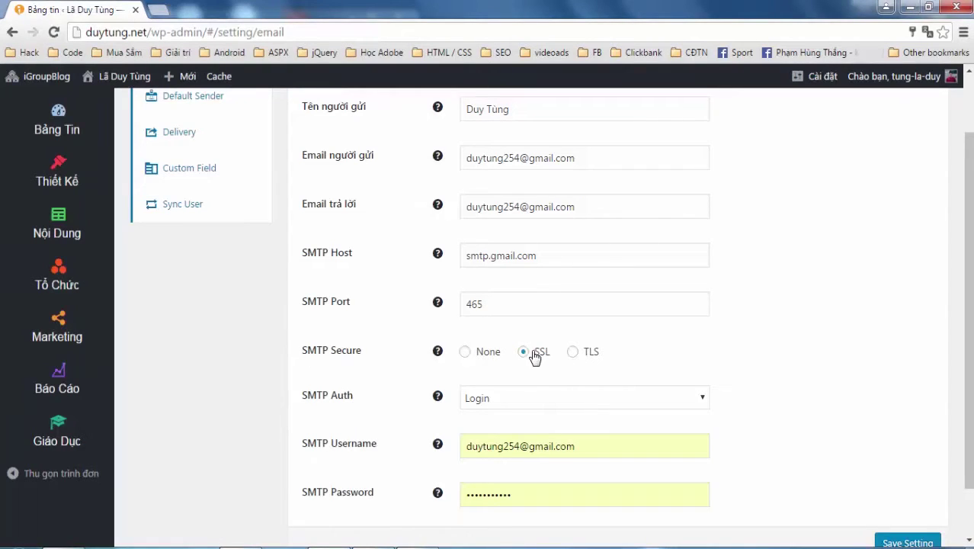
{"action": "left_click", "coordinate": [787, 331]}
Keep SMTP authentication set to Login
{"action": "scroll", "coordinate": [788, 331], "scroll_direction": "down", "scroll_amount": 1}
{"action": "left_click", "coordinate": [676, 334]}
{"action": "left_click", "coordinate": [490, 386]}
{"action": "left_click", "coordinate": [771, 364]}
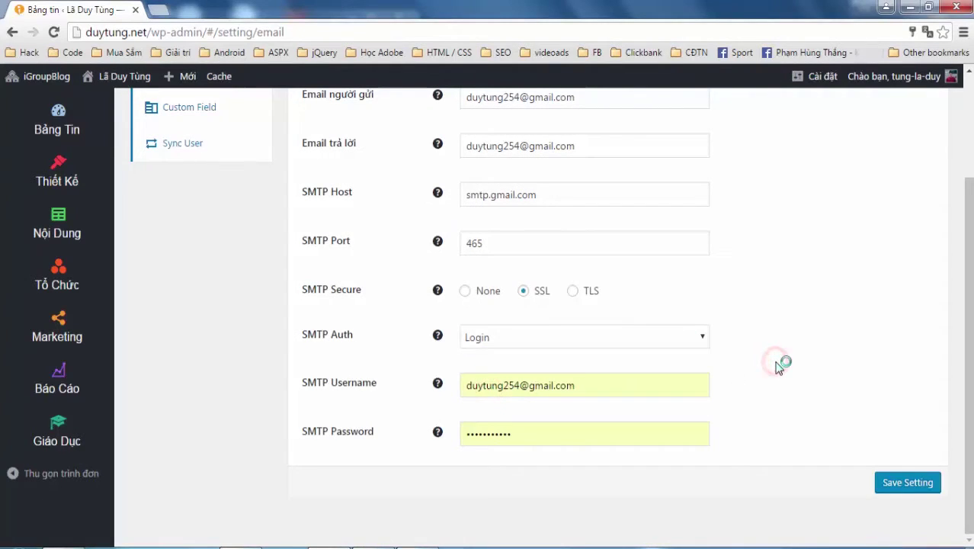
Verify the SMTP username and password, then save the email settings
{"action": "left_click_drag", "start_coordinate": [600, 390], "coordinate": [468, 389]}
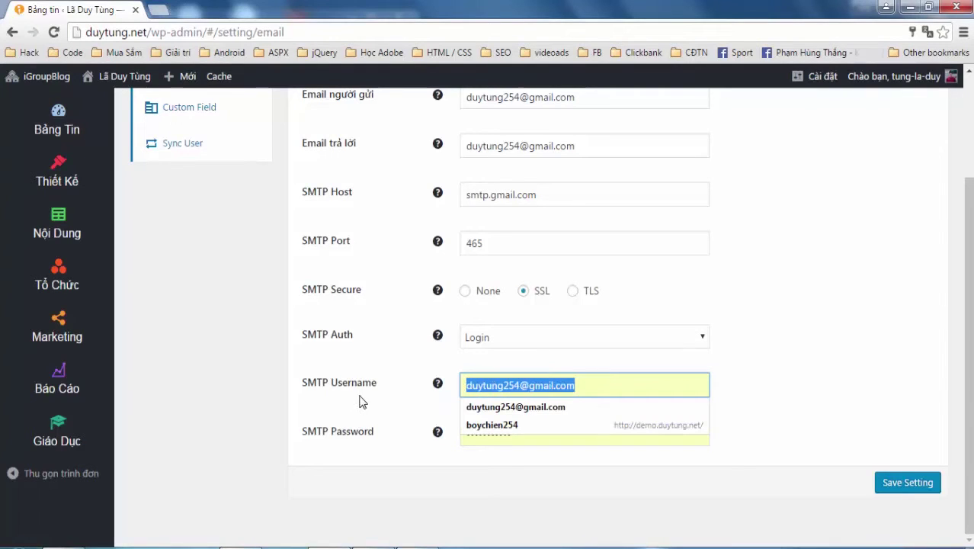
{"action": "left_click", "coordinate": [296, 386]}
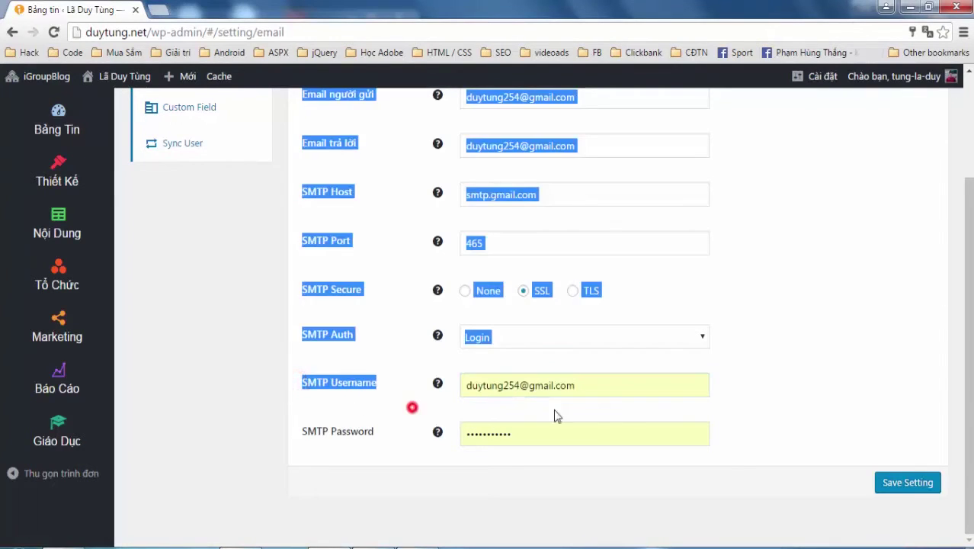
{"action": "left_click", "coordinate": [610, 392]}
{"action": "triple_click", "coordinate": [495, 391]}
{"action": "left_click", "coordinate": [552, 445]}
{"action": "left_click", "coordinate": [850, 422]}
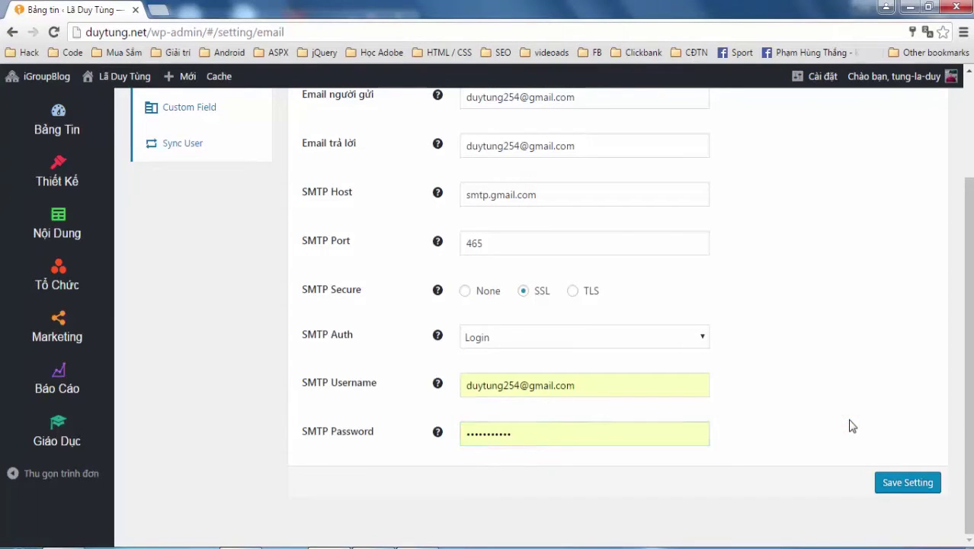
{"action": "left_click", "coordinate": [912, 485]}
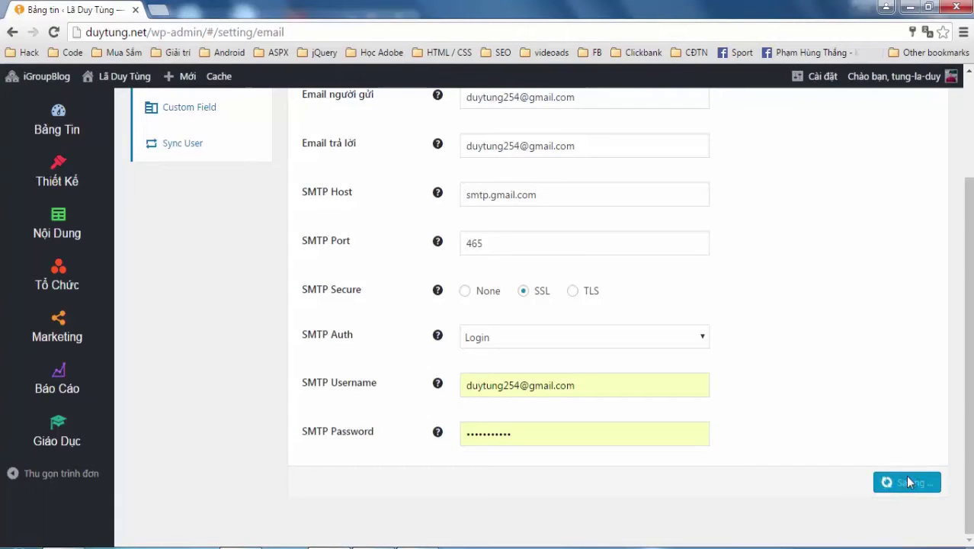
{"action": "scroll", "coordinate": [765, 156], "scroll_direction": "up", "scroll_amount": 2}
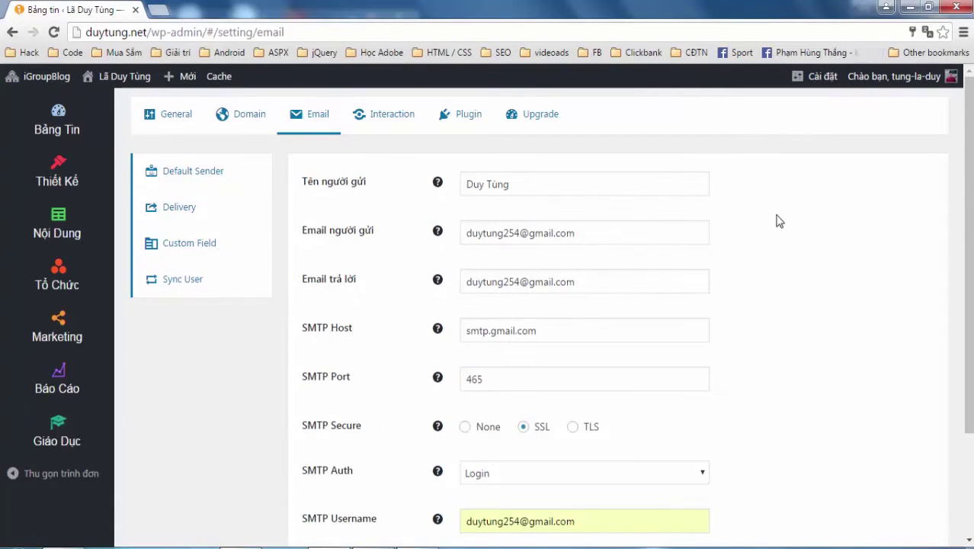
Switch to the Gmail inbox and open the full Gmail settings
{"action": "mouse_move", "coordinate": [252, 543]}
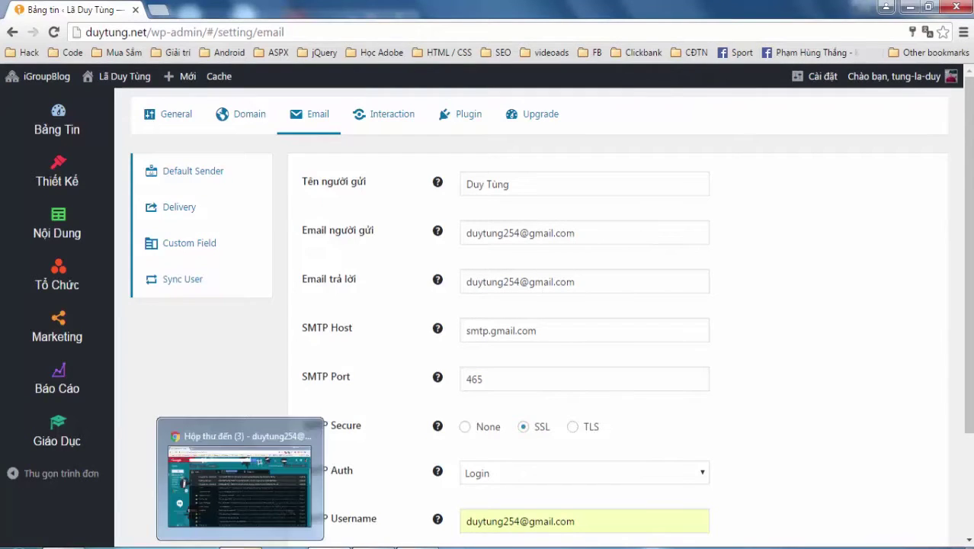
{"action": "left_click", "coordinate": [251, 473]}
{"action": "left_click", "coordinate": [927, 130]}
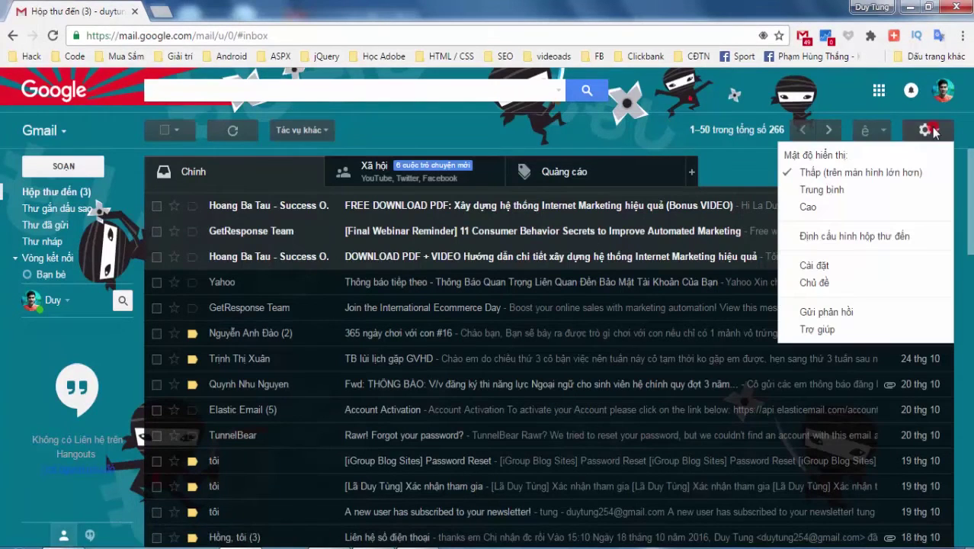
{"action": "left_click", "coordinate": [816, 266]}
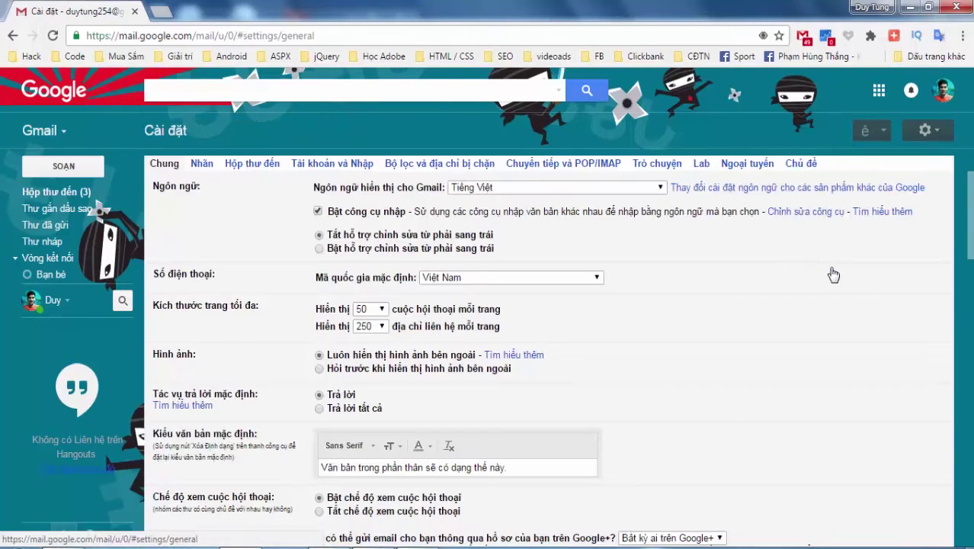
Under Chuyển tiếp và POP/IMAP, enable POP for all mail and save the changes
{"action": "left_click", "coordinate": [574, 164]}
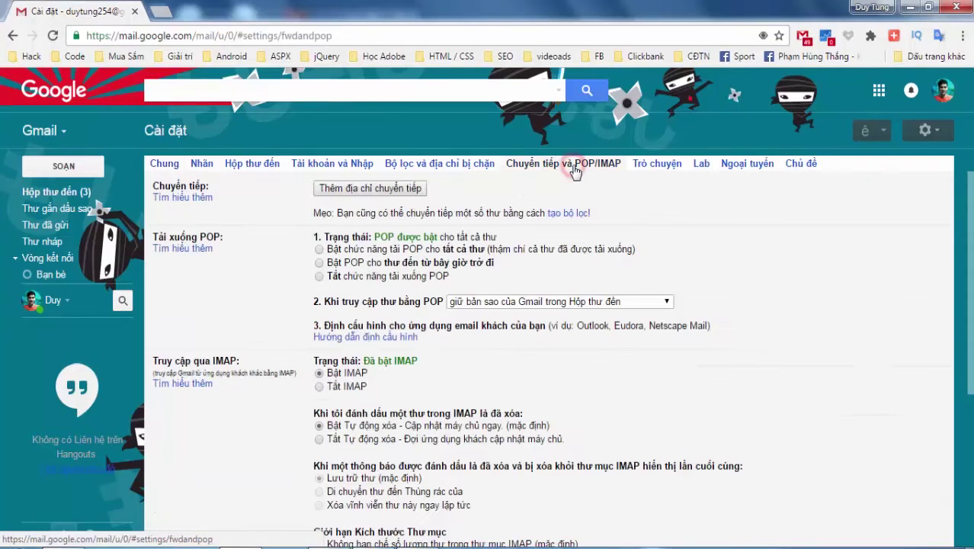
{"action": "left_click", "coordinate": [319, 250]}
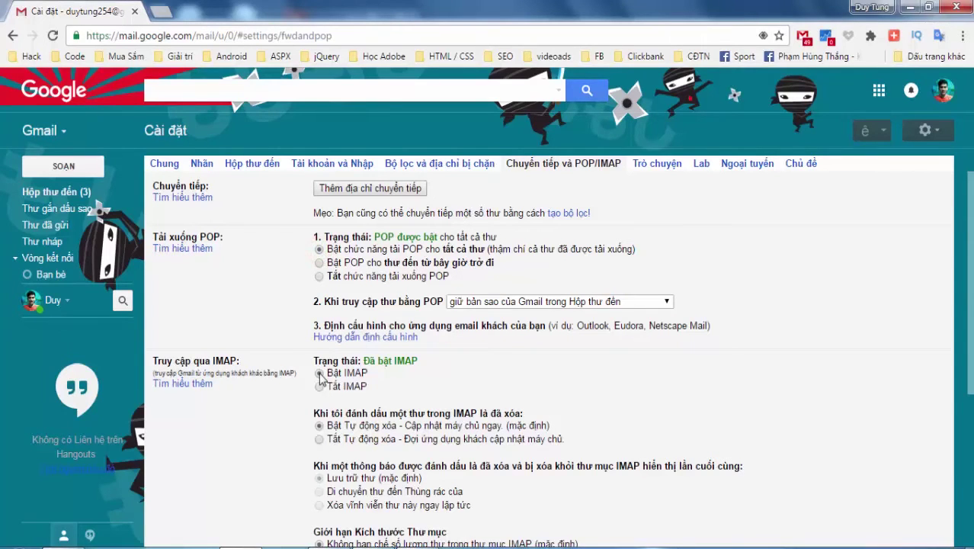
{"action": "scroll", "coordinate": [319, 375], "scroll_direction": "down", "scroll_amount": 3}
{"action": "left_click", "coordinate": [533, 395]}
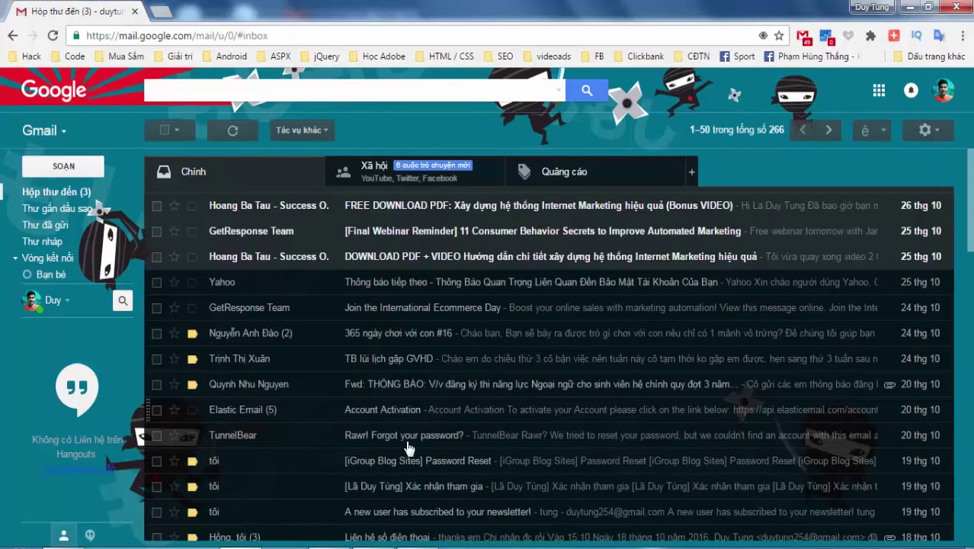
Return to the WordPress email settings tab
{"action": "left_click", "coordinate": [328, 546]}
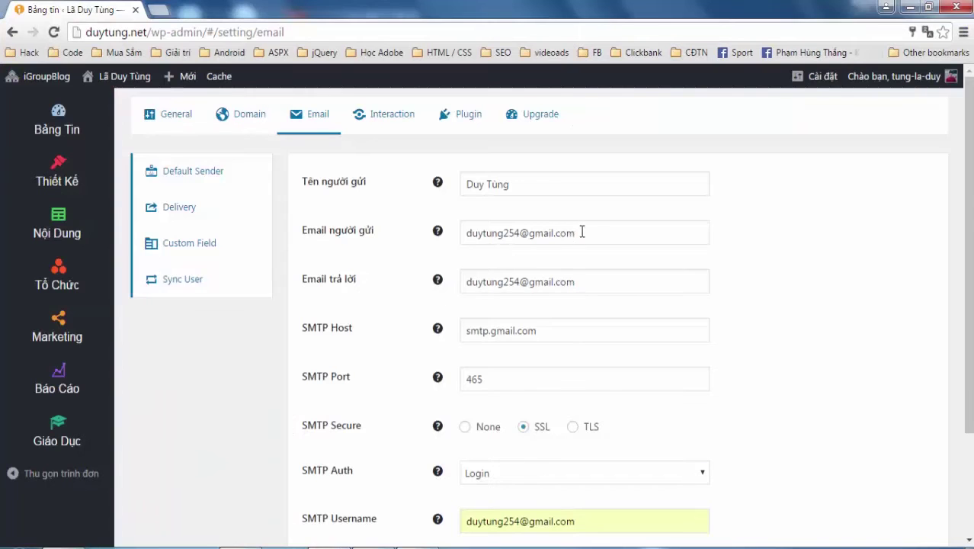
{"action": "left_click", "coordinate": [964, 294]}
{"action": "left_click", "coordinate": [890, 298]}
{"action": "scroll", "coordinate": [894, 300], "scroll_direction": "down", "scroll_amount": 3}
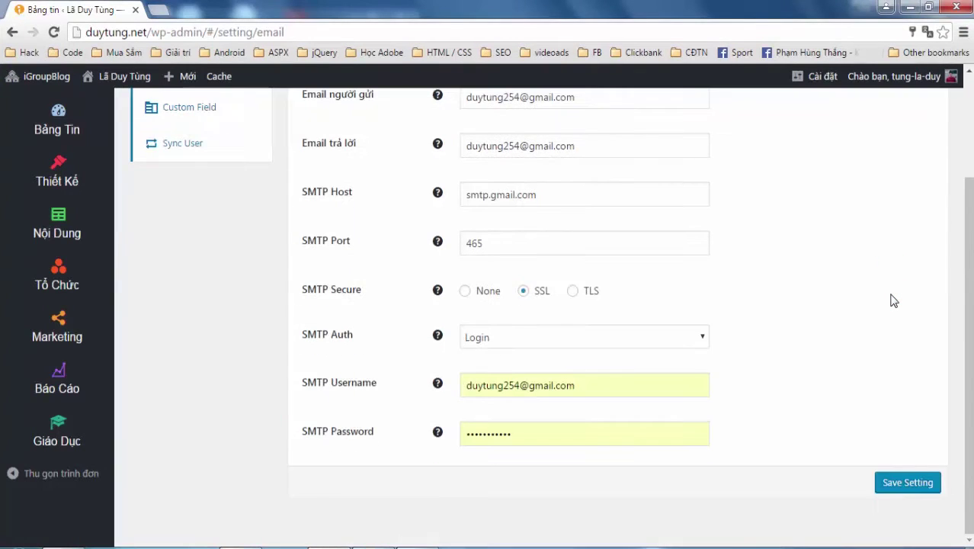
{"action": "scroll", "coordinate": [894, 299], "scroll_direction": "up", "scroll_amount": 3}
{"action": "left_click", "coordinate": [831, 313]}
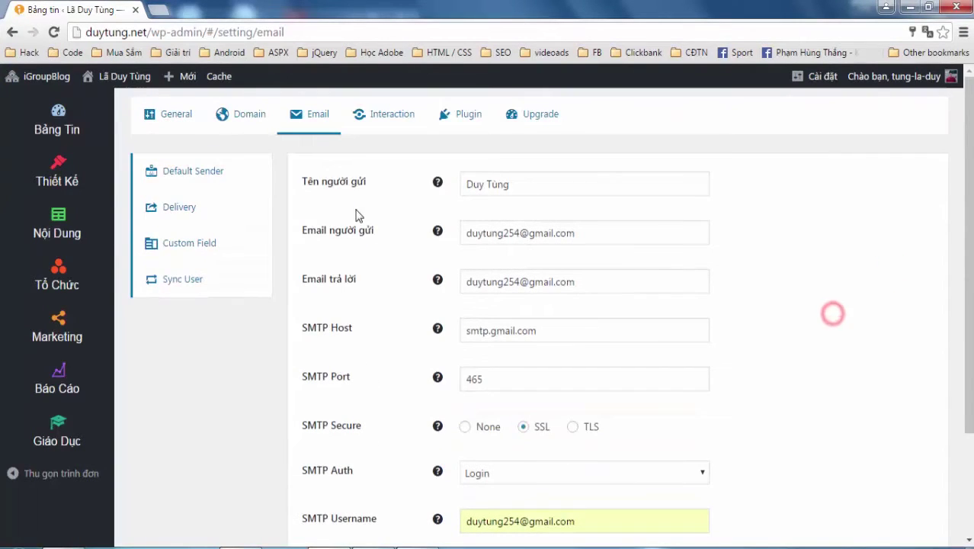
Go to Marketing > Danh sách and start a new list with Thêm mới
{"action": "left_click", "coordinate": [59, 333]}
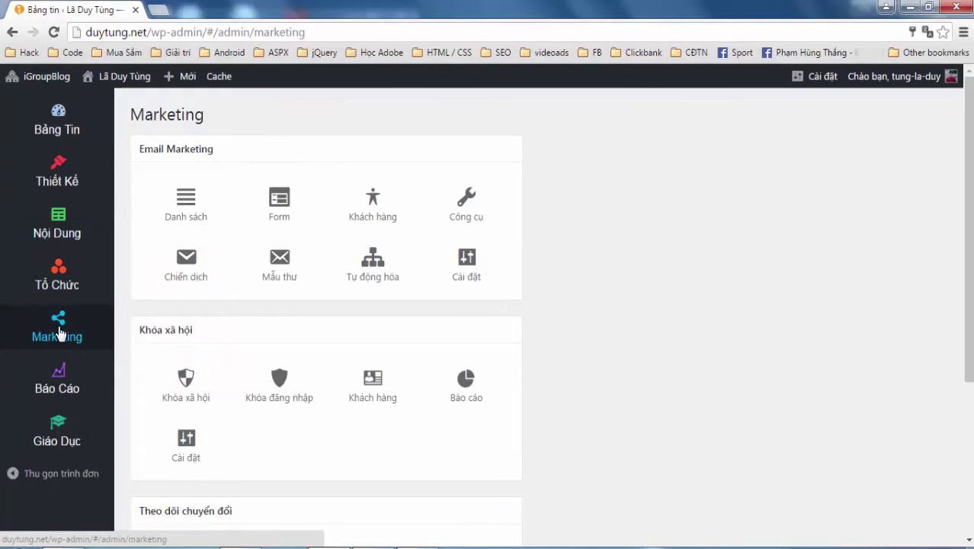
{"action": "left_click", "coordinate": [655, 219]}
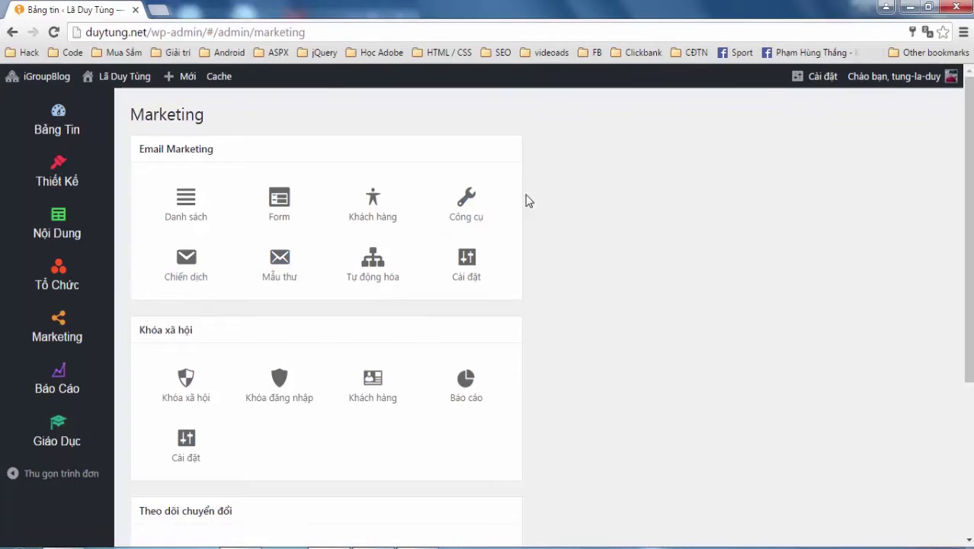
{"action": "left_click", "coordinate": [189, 203]}
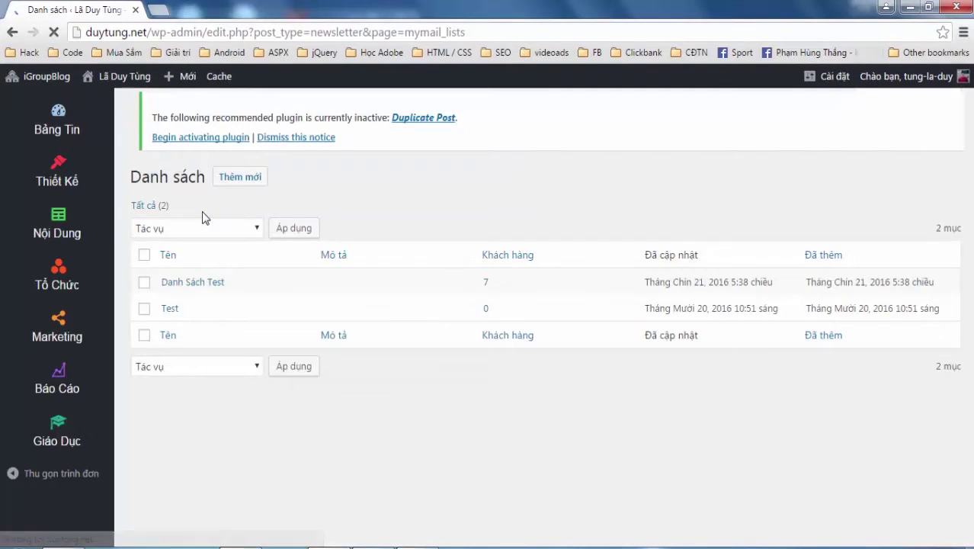
{"action": "left_click", "coordinate": [243, 116]}
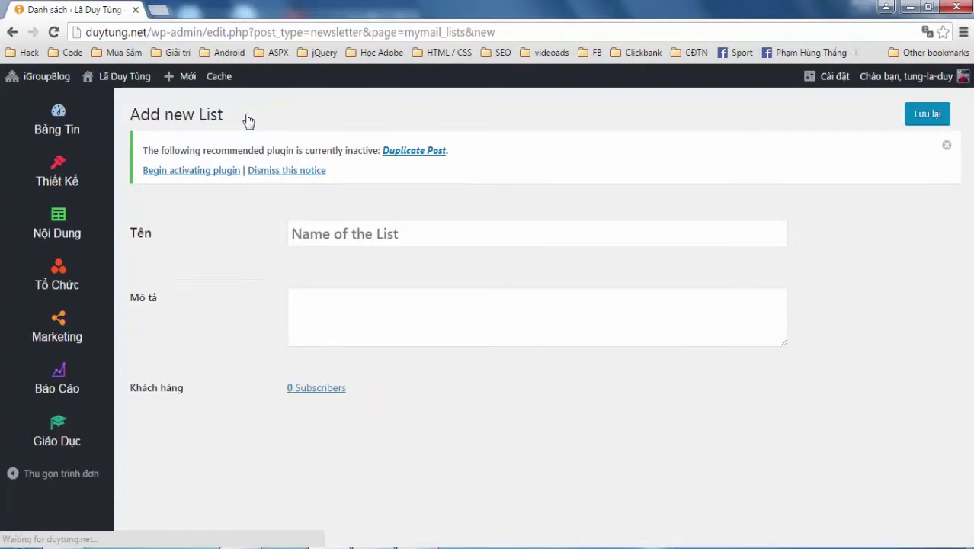
Name the new list 'Danh sách email test' and save it with Lưu lại
{"action": "left_click", "coordinate": [367, 229]}
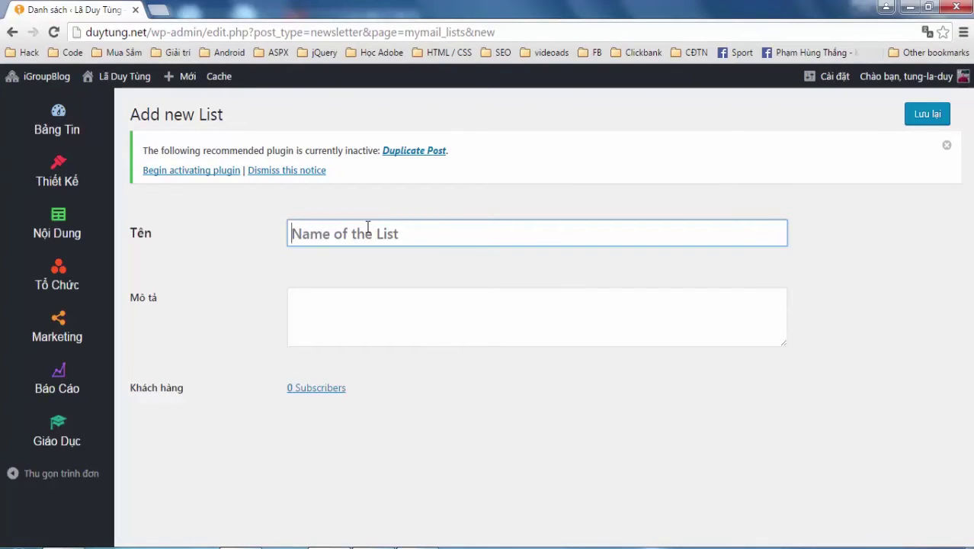
{"action": "type", "text": "Danh sách "}
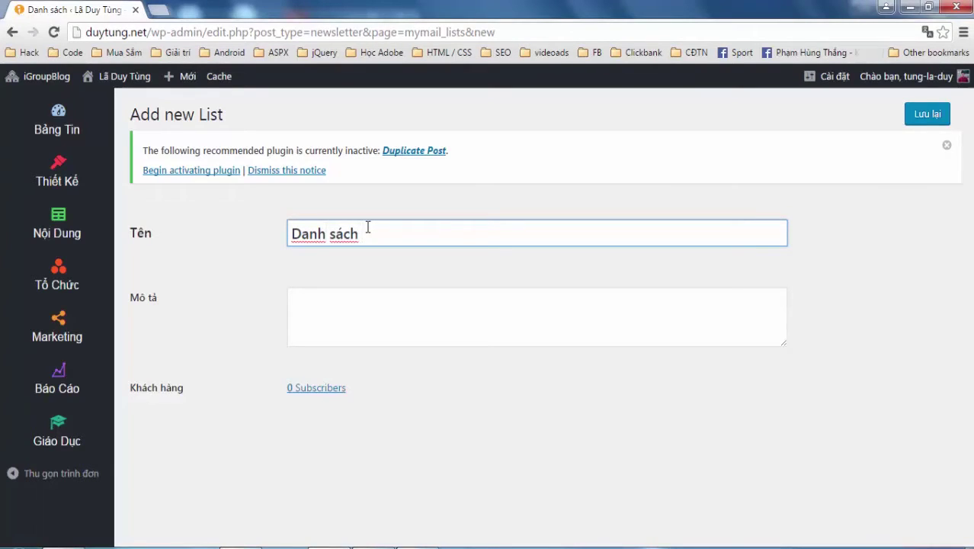
{"action": "type", "text": "email test"}
{"action": "left_click", "coordinate": [389, 307]}
{"action": "left_click", "coordinate": [326, 311]}
{"action": "left_click", "coordinate": [243, 225]}
{"action": "left_click", "coordinate": [505, 257]}
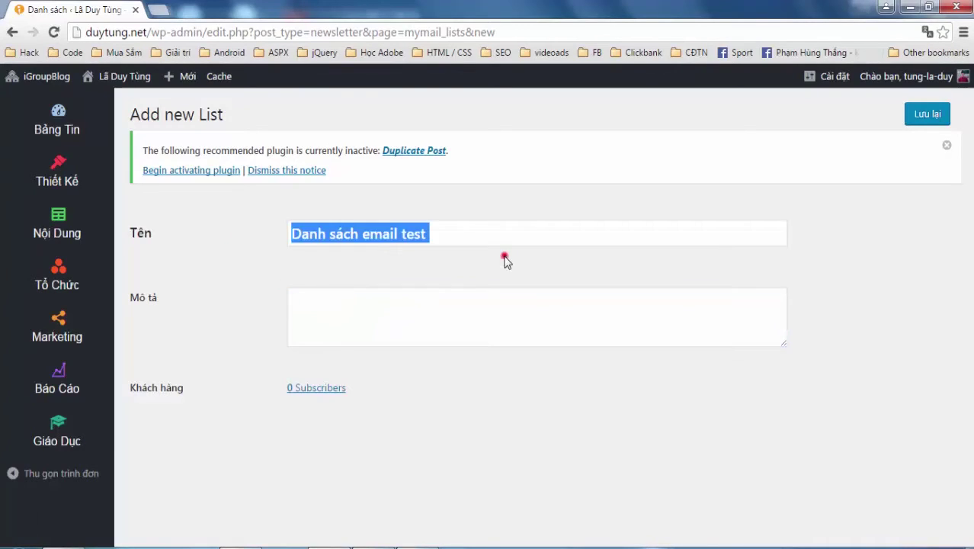
{"action": "left_click", "coordinate": [947, 146]}
{"action": "left_click", "coordinate": [935, 114]}
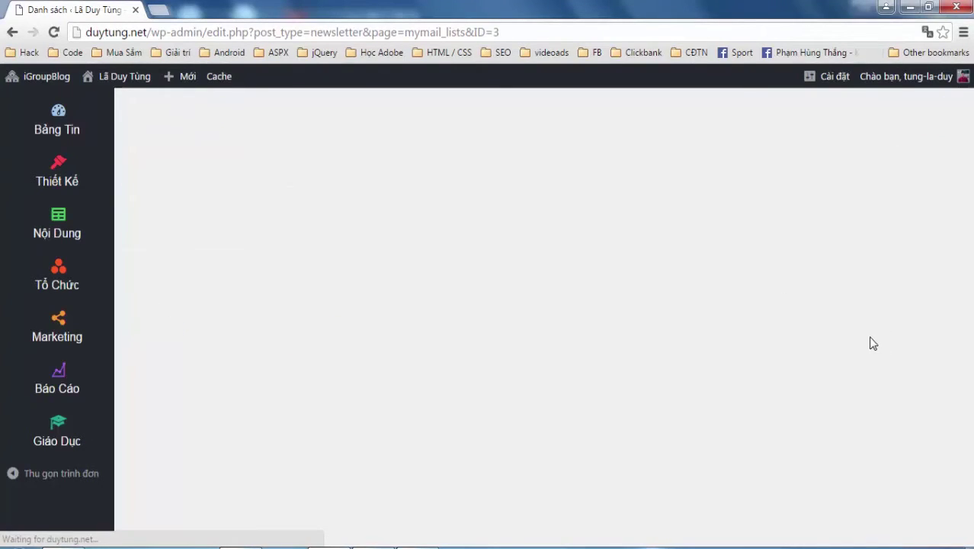
{"action": "left_click_drag", "start_coordinate": [248, 359], "coordinate": [317, 381]}
From the list's 0 Subscribers link, open the Khách hàng Import page
{"action": "left_click", "coordinate": [321, 374]}
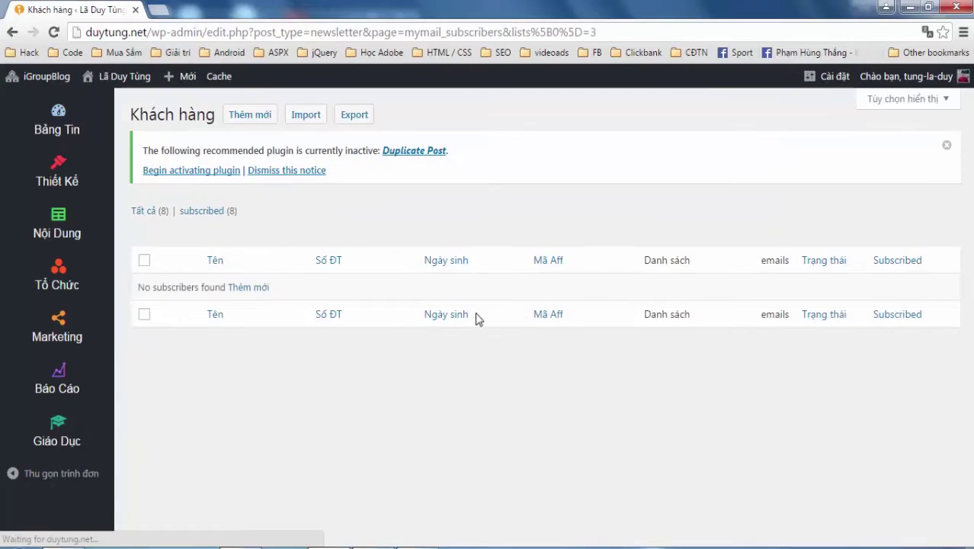
{"action": "left_click", "coordinate": [303, 208]}
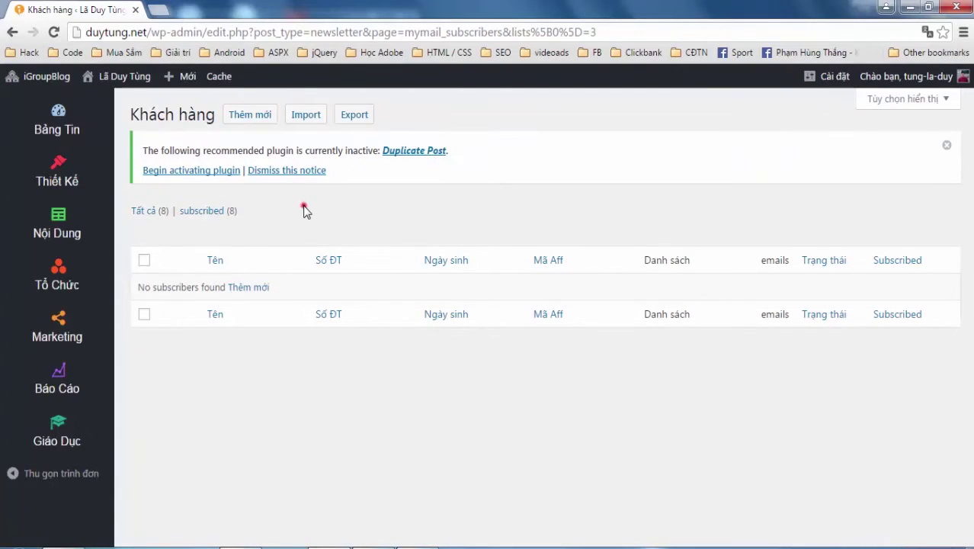
{"action": "left_click", "coordinate": [306, 115]}
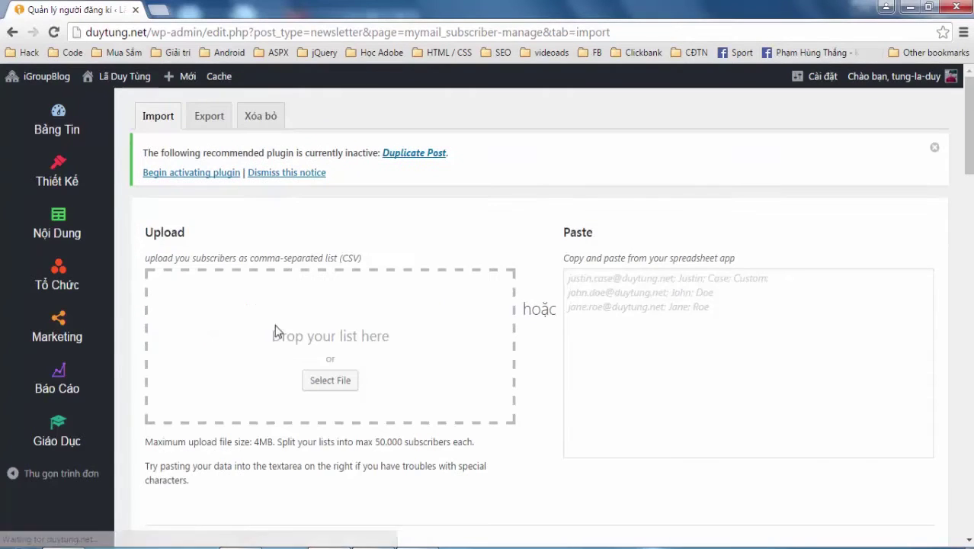
{"action": "scroll", "coordinate": [227, 339], "scroll_direction": "down", "scroll_amount": 1}
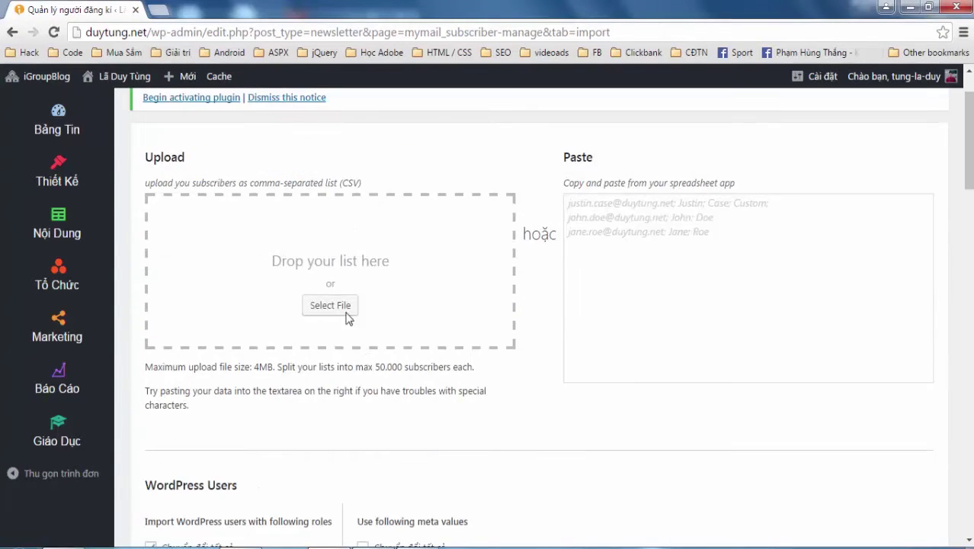
{"action": "left_click_drag", "start_coordinate": [249, 240], "coordinate": [345, 242]}
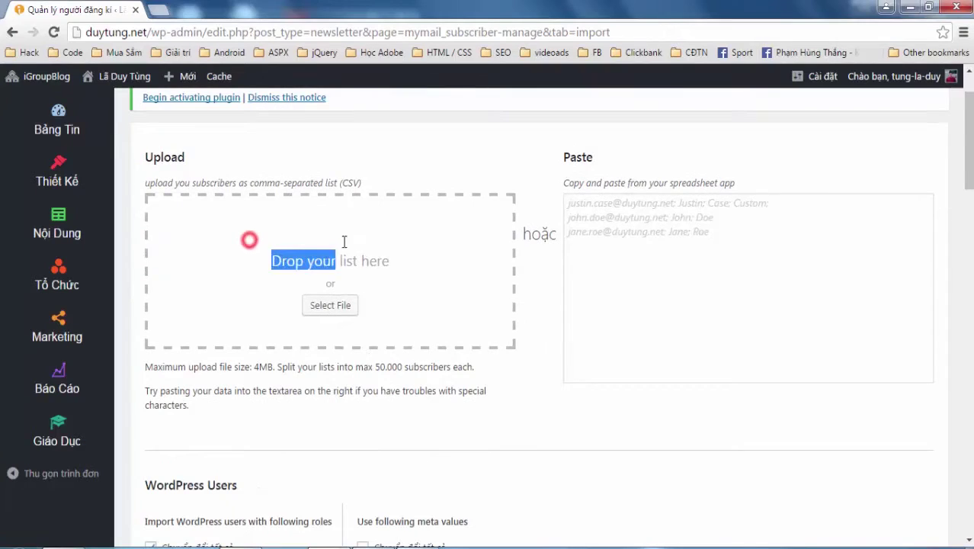
{"action": "triple_click", "coordinate": [435, 266]}
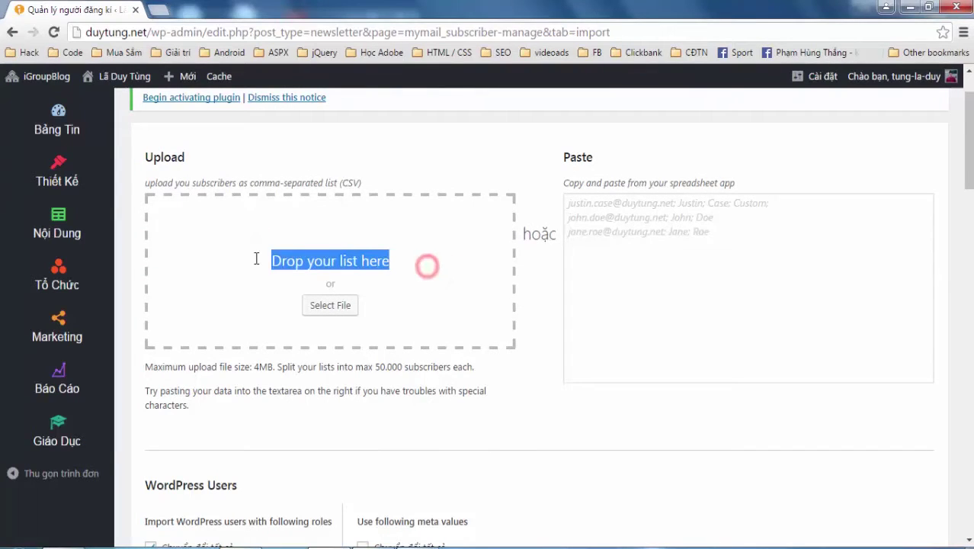
{"action": "left_click", "coordinate": [342, 181]}
{"action": "left_click", "coordinate": [415, 283]}
Type three subscriber Gmail addresses on separate lines in the import paste box
{"action": "left_click", "coordinate": [704, 251]}
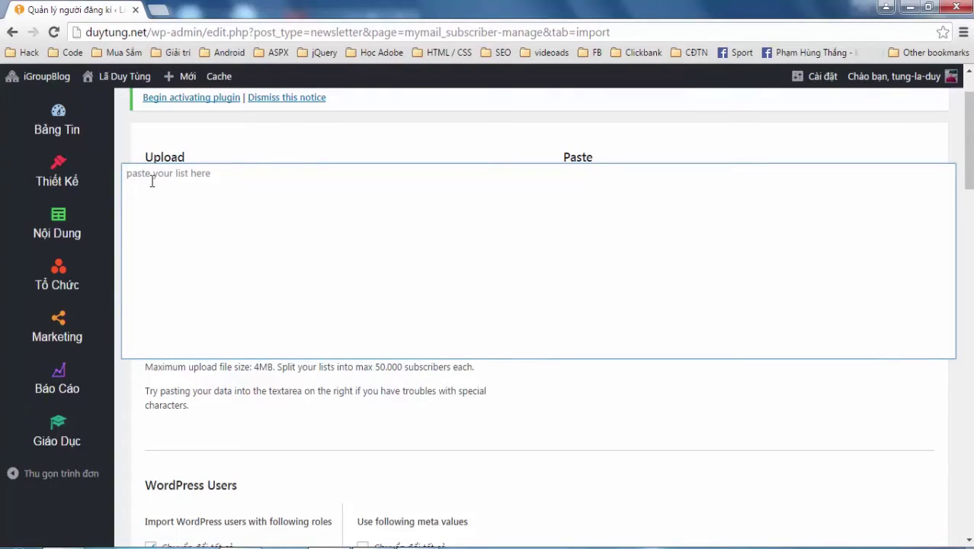
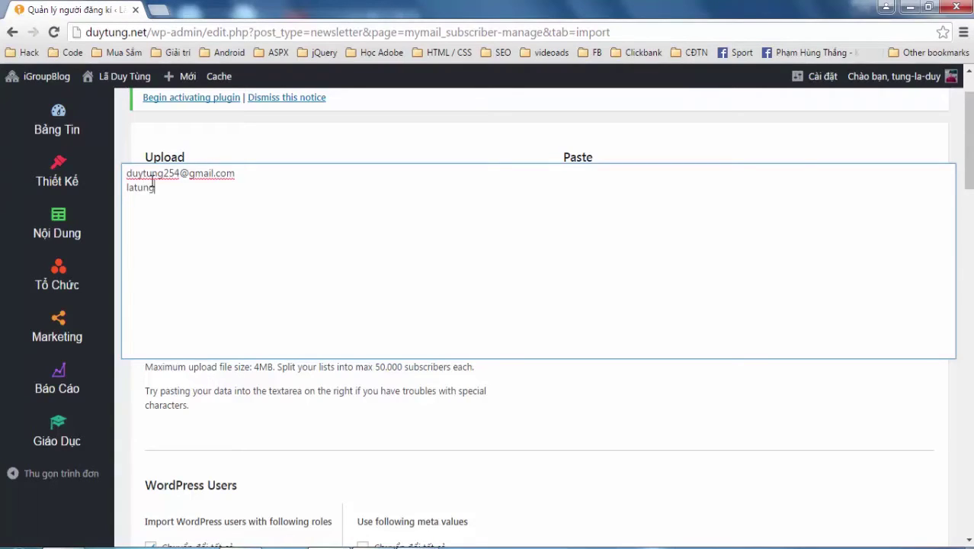
{"action": "key", "text": "Return"}
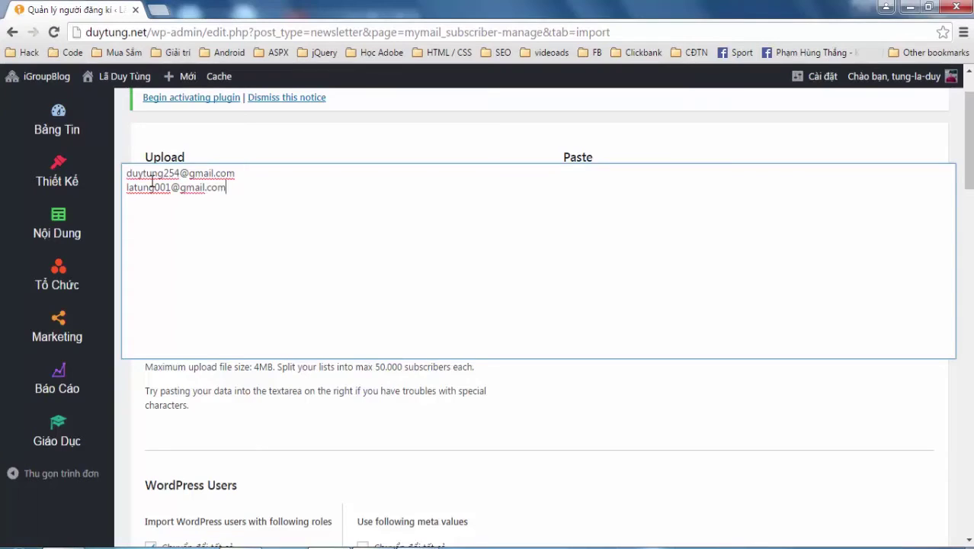
{"action": "key", "text": "Return"}
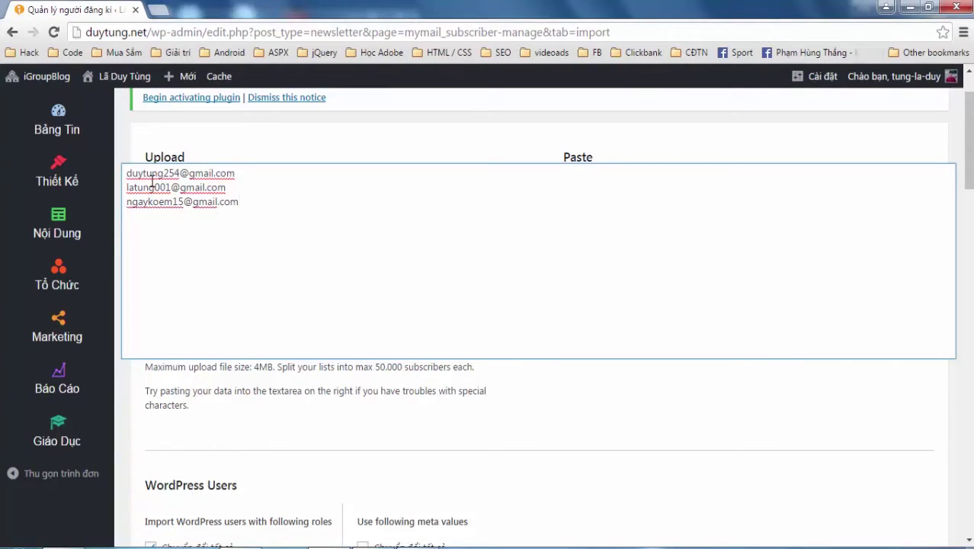
{"action": "left_click", "coordinate": [610, 406]}
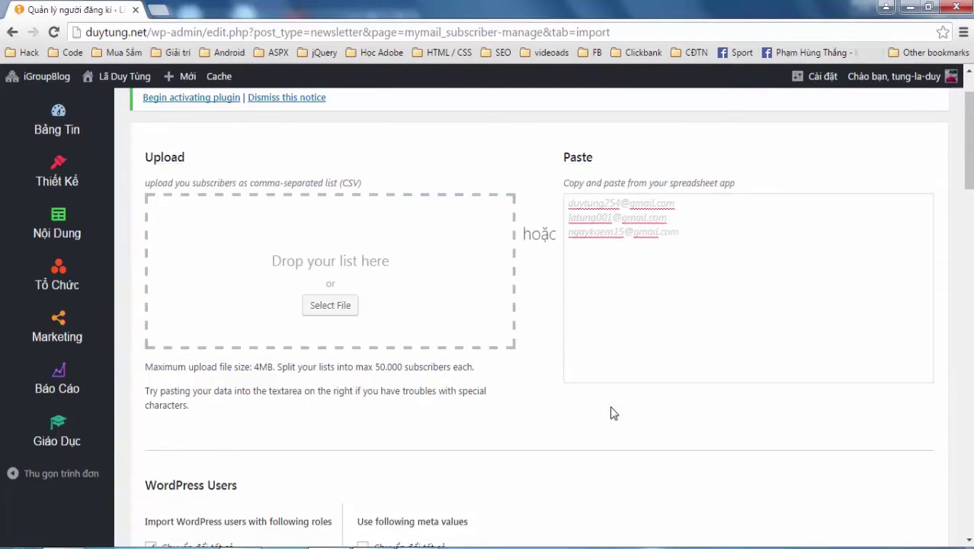
Keep the imported column mapped to Email
{"action": "scroll", "coordinate": [614, 413], "scroll_direction": "down", "scroll_amount": 2}
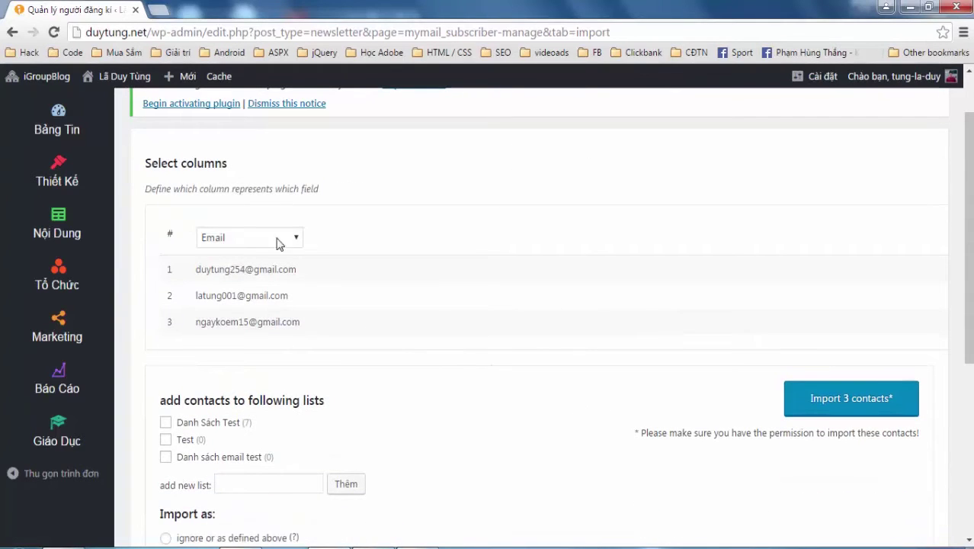
{"action": "left_click", "coordinate": [267, 239]}
{"action": "left_click", "coordinate": [237, 302]}
Target only the 'Danh sách email test' list, import the 3 contacts and confirm
{"action": "scroll", "coordinate": [390, 356], "scroll_direction": "down", "scroll_amount": 1}
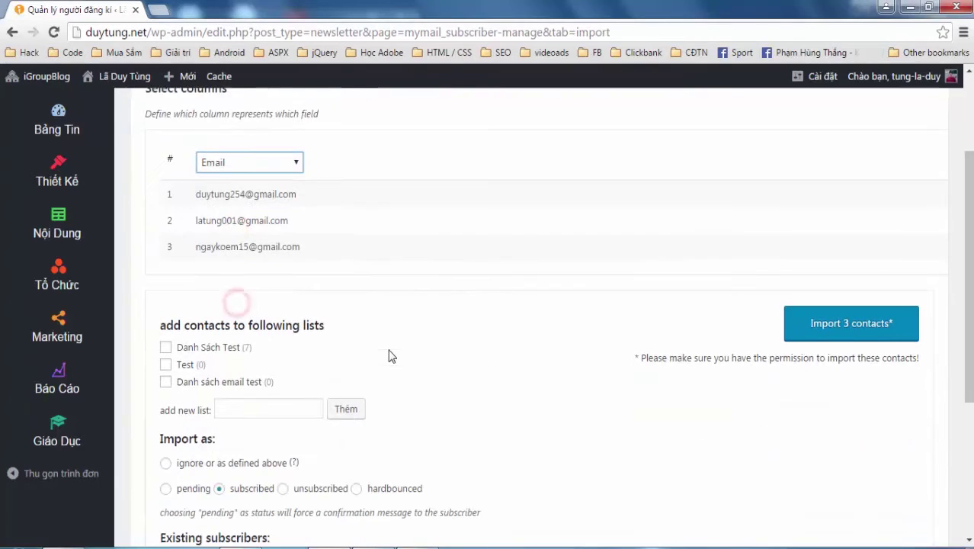
{"action": "left_click", "coordinate": [166, 349]}
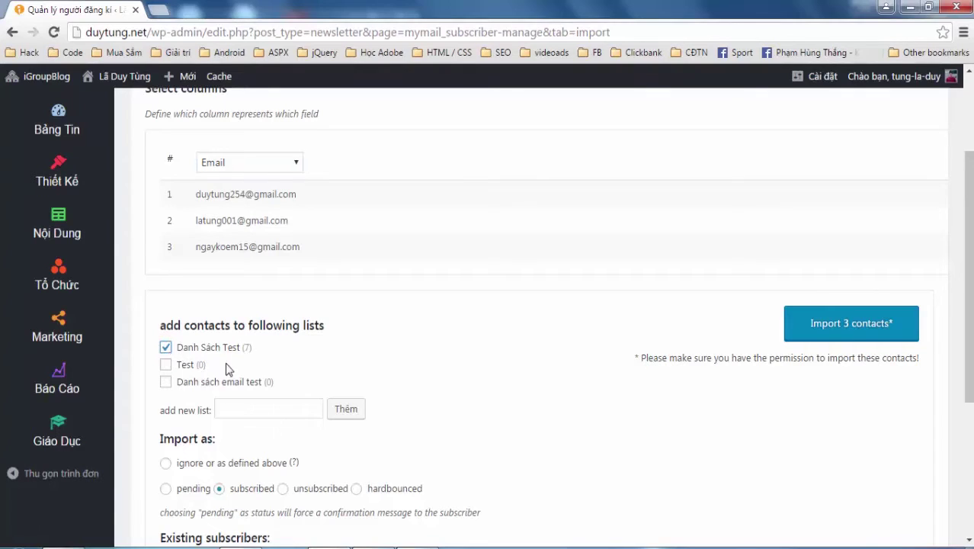
{"action": "left_click", "coordinate": [167, 382]}
{"action": "left_click", "coordinate": [165, 348]}
{"action": "scroll", "coordinate": [481, 407], "scroll_direction": "down", "scroll_amount": 2}
{"action": "left_click", "coordinate": [849, 179]}
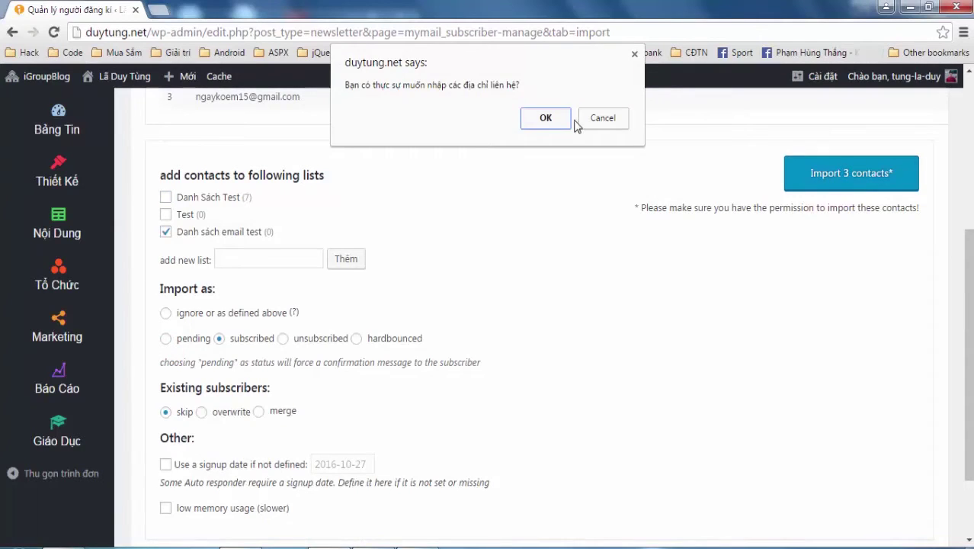
{"action": "left_click", "coordinate": [558, 122]}
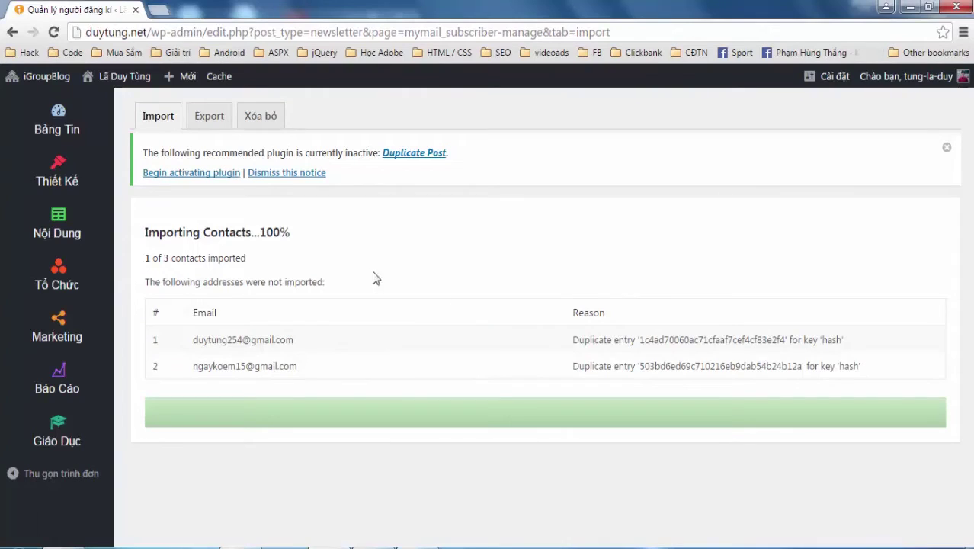
Start a new campaign titled 'chiến dịch bán hàng'
{"action": "left_click", "coordinate": [64, 336]}
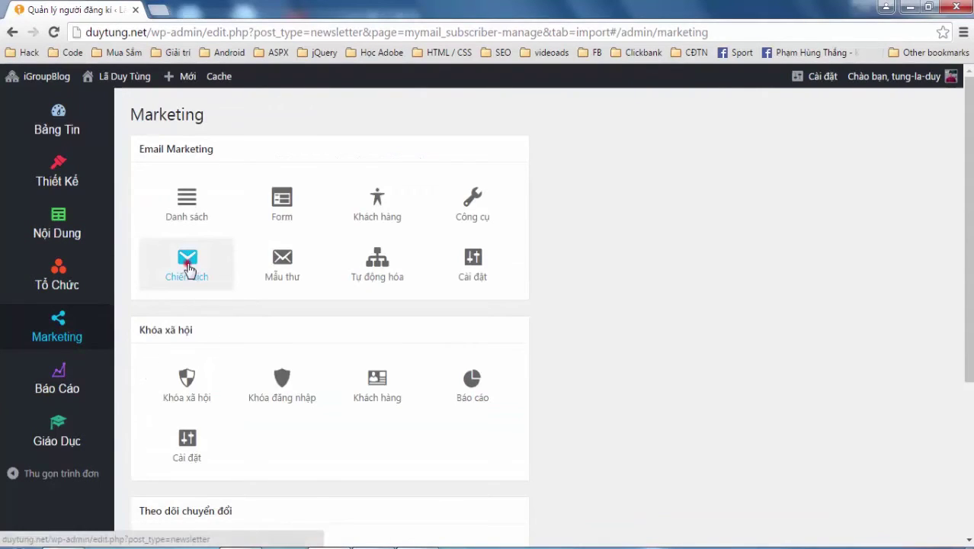
{"action": "left_click", "coordinate": [190, 270]}
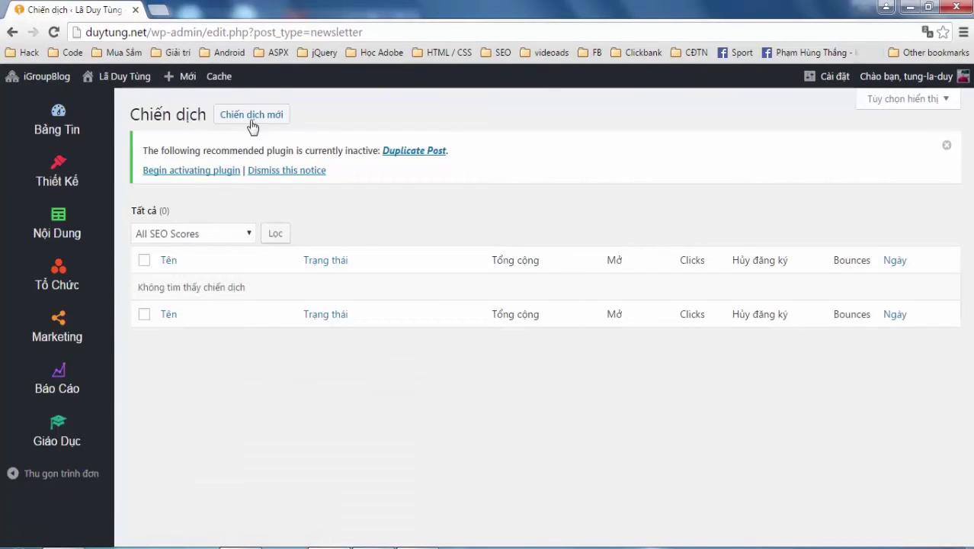
{"action": "left_click", "coordinate": [247, 116]}
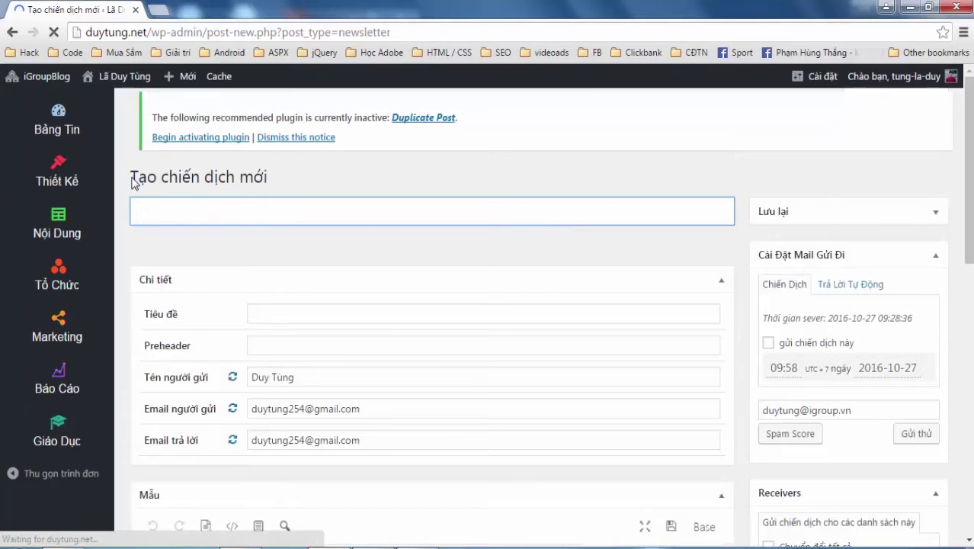
{"action": "left_click", "coordinate": [195, 215]}
{"action": "left_click", "coordinate": [256, 212]}
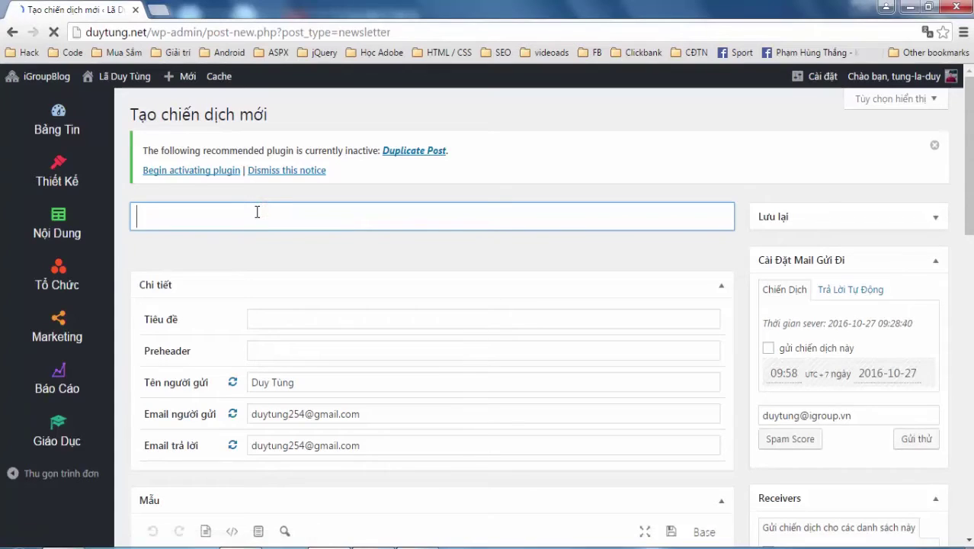
{"action": "type", "text": "chiem"}
{"action": "key", "text": "BackSpace"}
{"action": "type", "text": "dichj ba"}
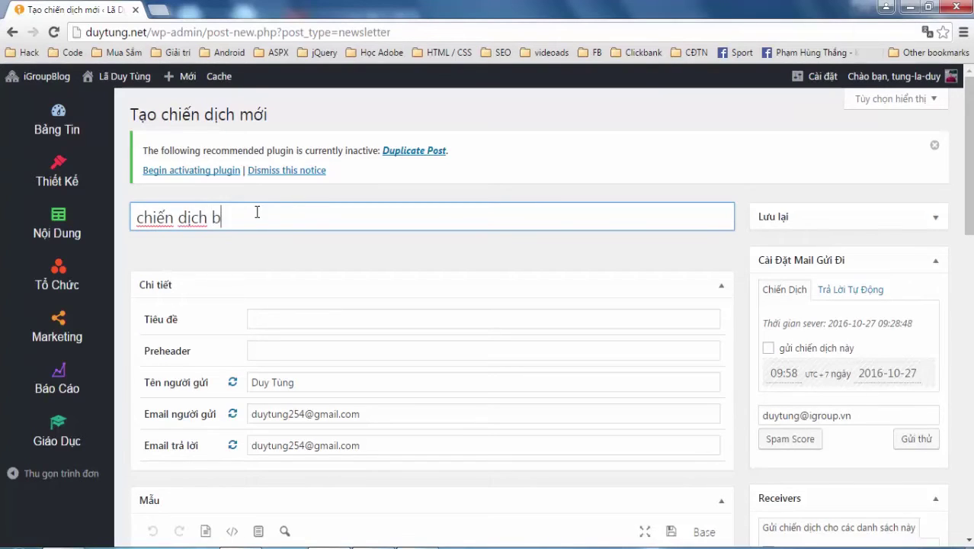
{"action": "type", "text": "ns hanfg"}
{"action": "left_click", "coordinate": [263, 240]}
Set the subject line to 'Xin chào! Đây là email bán hàng'
{"action": "scroll", "coordinate": [387, 287], "scroll_direction": "down", "scroll_amount": 1}
{"action": "left_click_drag", "start_coordinate": [361, 244], "coordinate": [253, 244]}
{"action": "type", "text": "Xin chào! Đây là email"}
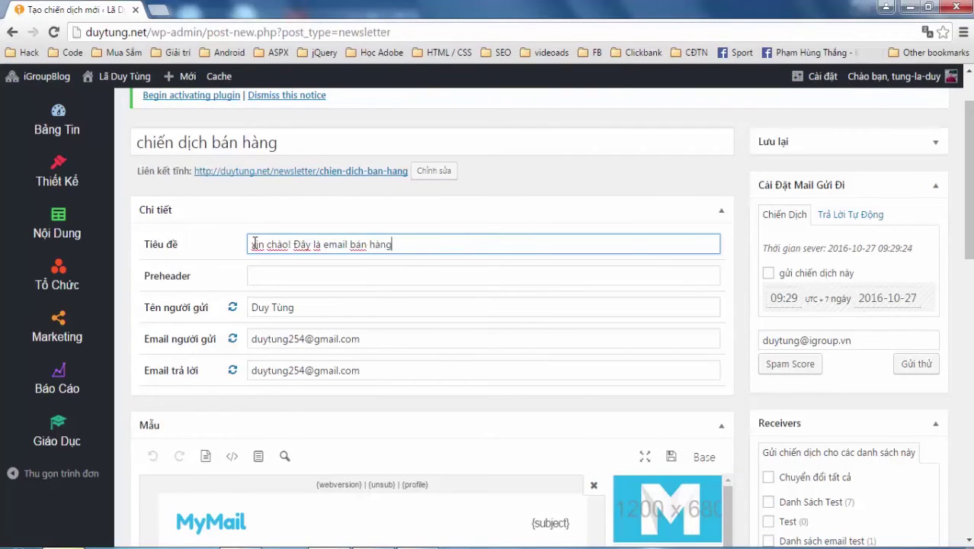
{"action": "left_click", "coordinate": [319, 282]}
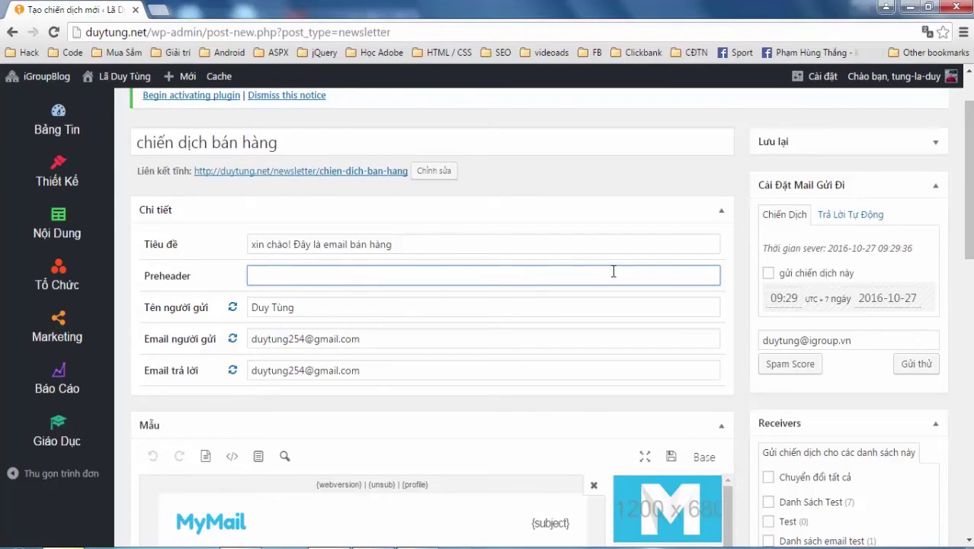
Review the sender name, sender e-mail and reply-to e-mail fields
{"action": "left_click", "coordinate": [153, 309]}
{"action": "left_click", "coordinate": [313, 309]}
{"action": "left_click_drag", "start_coordinate": [398, 351], "coordinate": [270, 365]}
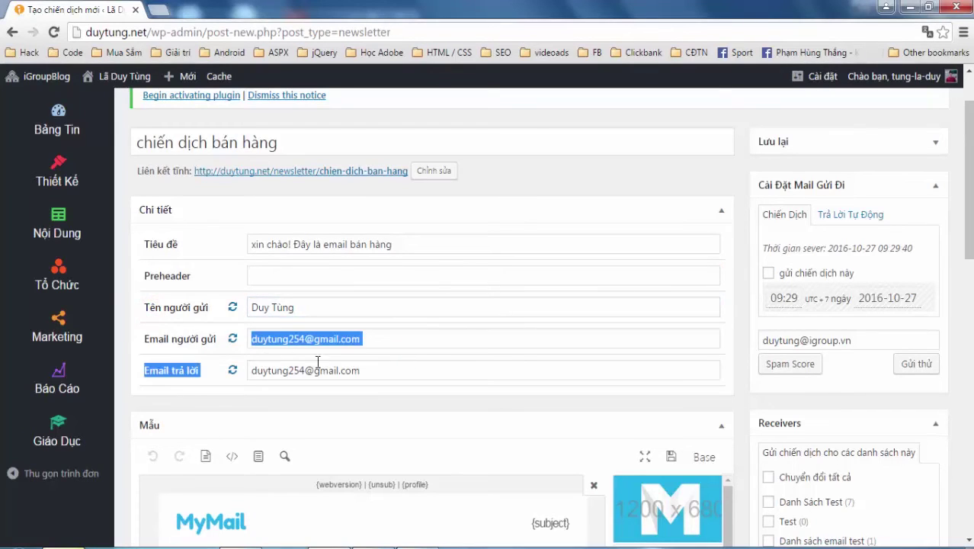
{"action": "double_click", "coordinate": [383, 369]}
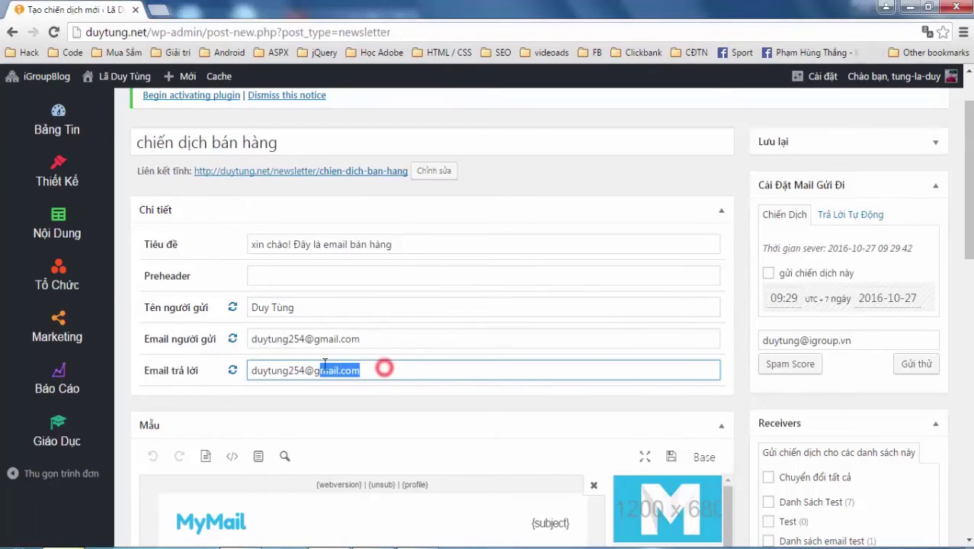
{"action": "left_click", "coordinate": [398, 339]}
{"action": "scroll", "coordinate": [399, 343], "scroll_direction": "down", "scroll_amount": 1}
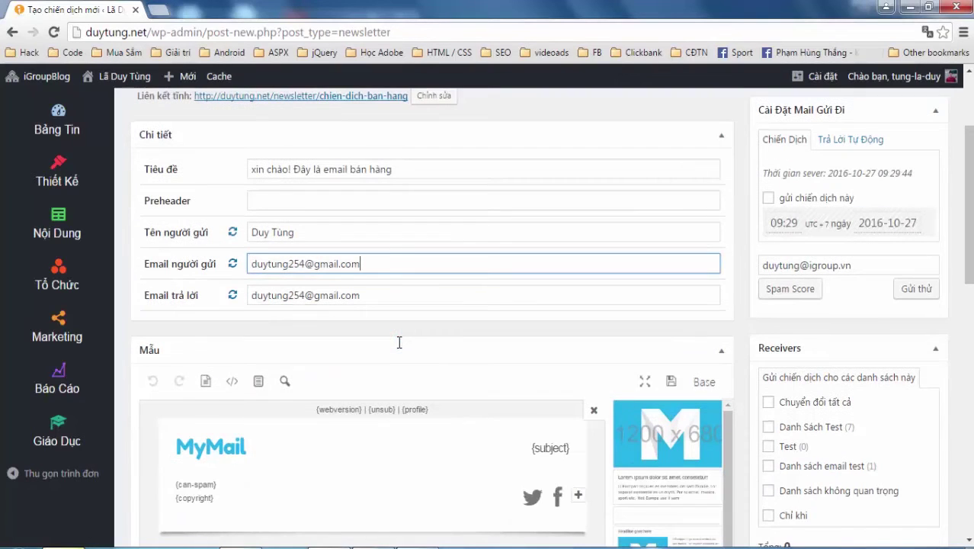
{"action": "triple_click", "coordinate": [381, 262]}
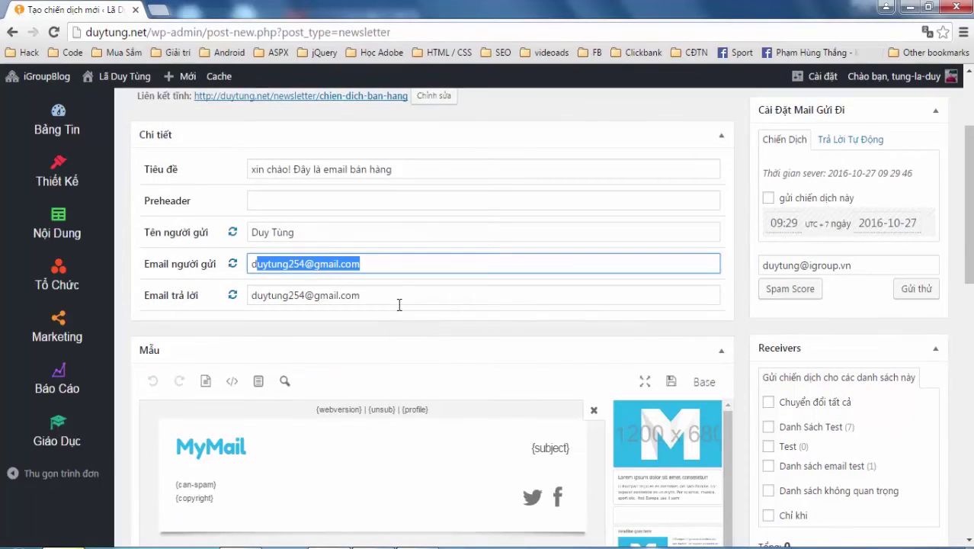
{"action": "triple_click", "coordinate": [381, 295]}
{"action": "left_click", "coordinate": [522, 321]}
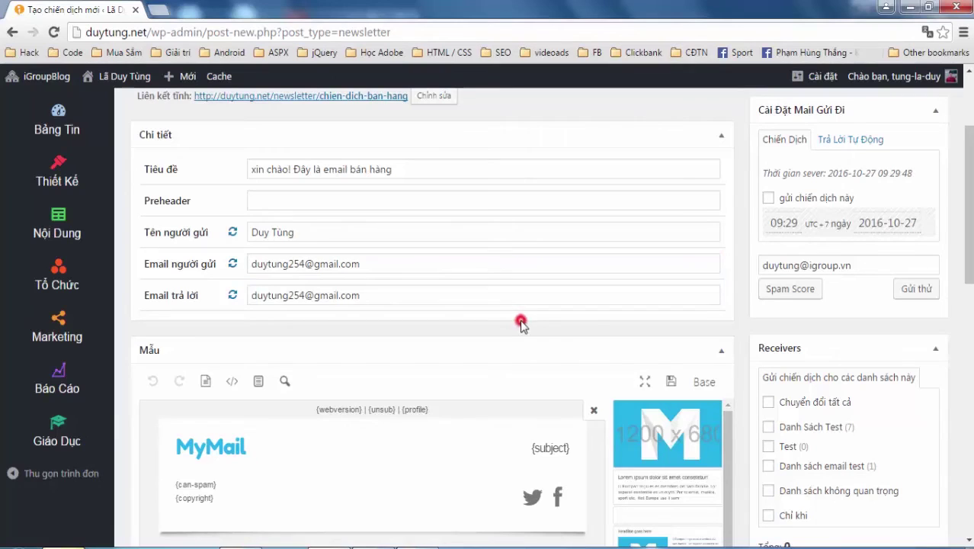
{"action": "scroll", "coordinate": [521, 320], "scroll_direction": "down", "scroll_amount": 2}
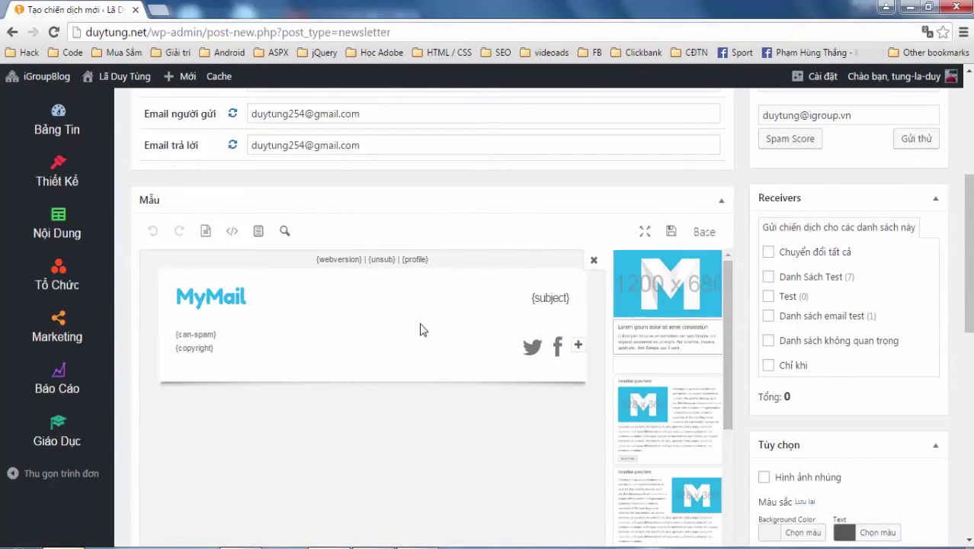
Add an Intro heading-and-text block to the newsletter template
{"action": "left_click", "coordinate": [680, 344]}
{"action": "scroll", "coordinate": [316, 245], "scroll_direction": "down", "scroll_amount": 2}
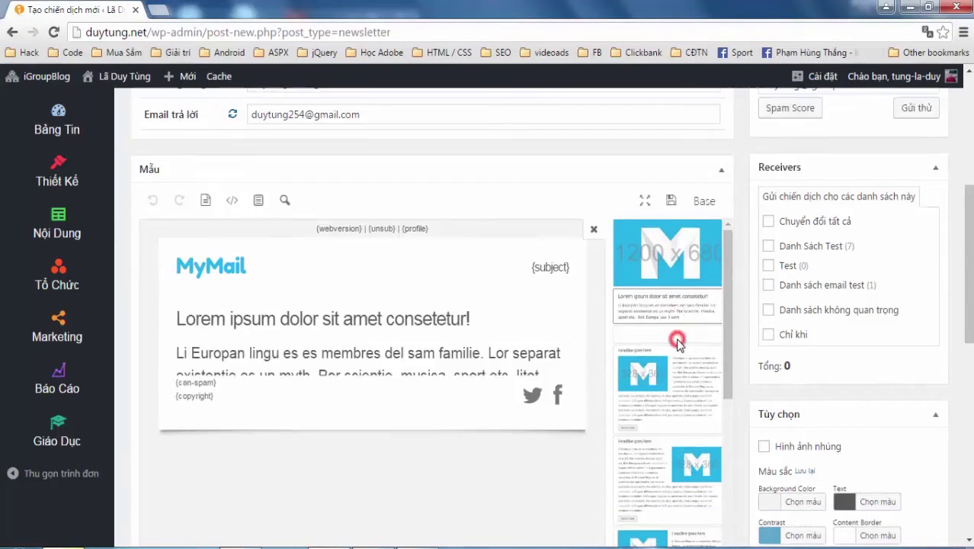
{"action": "scroll", "coordinate": [339, 265], "scroll_direction": "up", "scroll_amount": 1}
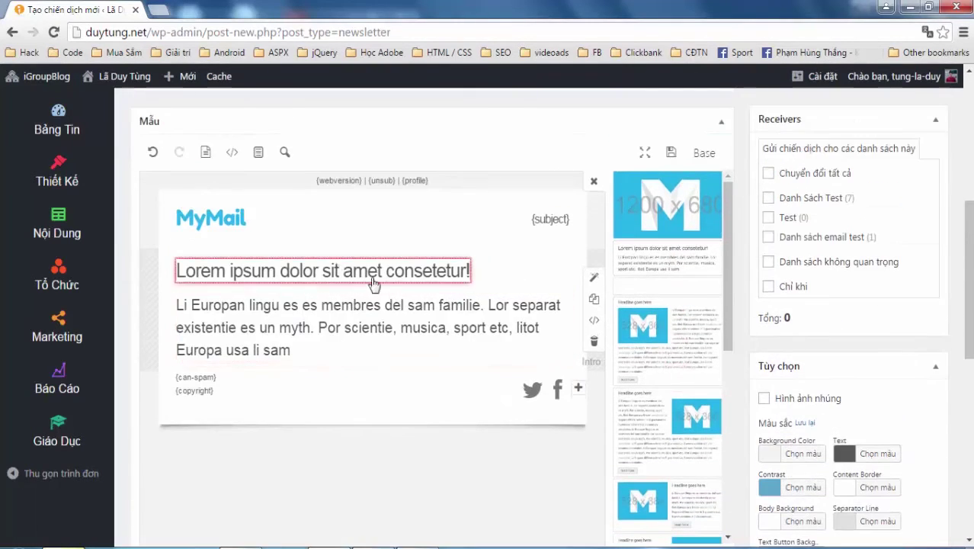
Delete the {webversion}, {subject}, {can-spam} and {copyright} lines, then select the MyMail logo image
{"action": "left_click", "coordinate": [398, 183]}
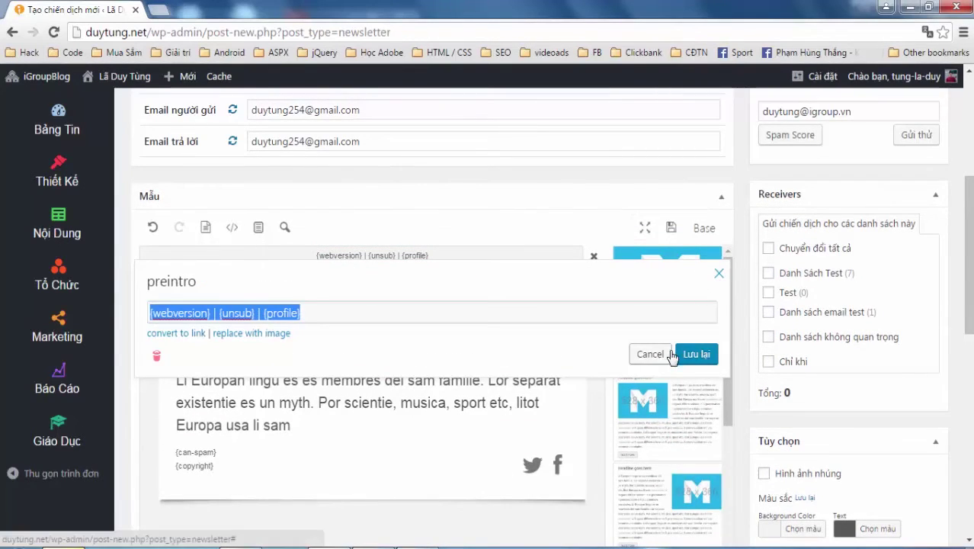
{"action": "left_click", "coordinate": [156, 358]}
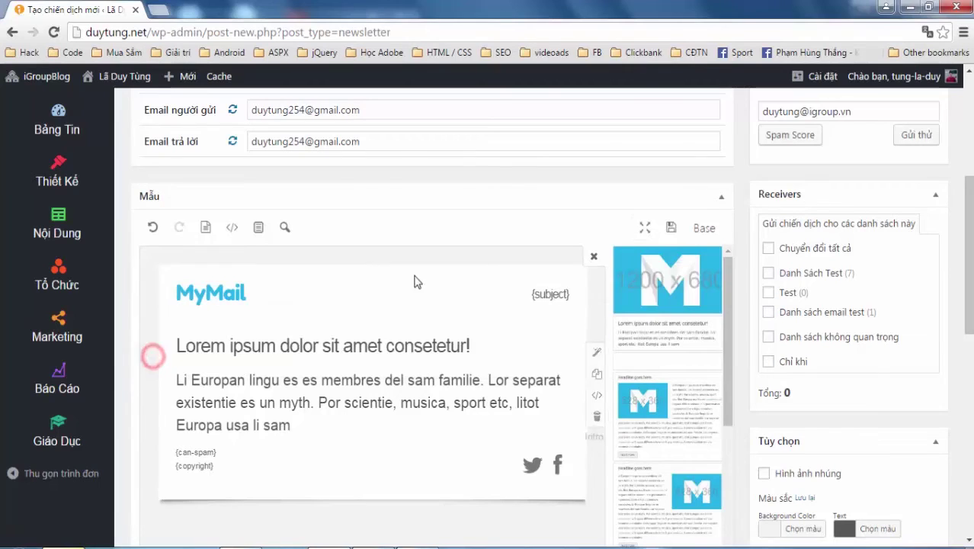
{"action": "left_click", "coordinate": [550, 302]}
{"action": "left_click", "coordinate": [157, 355]}
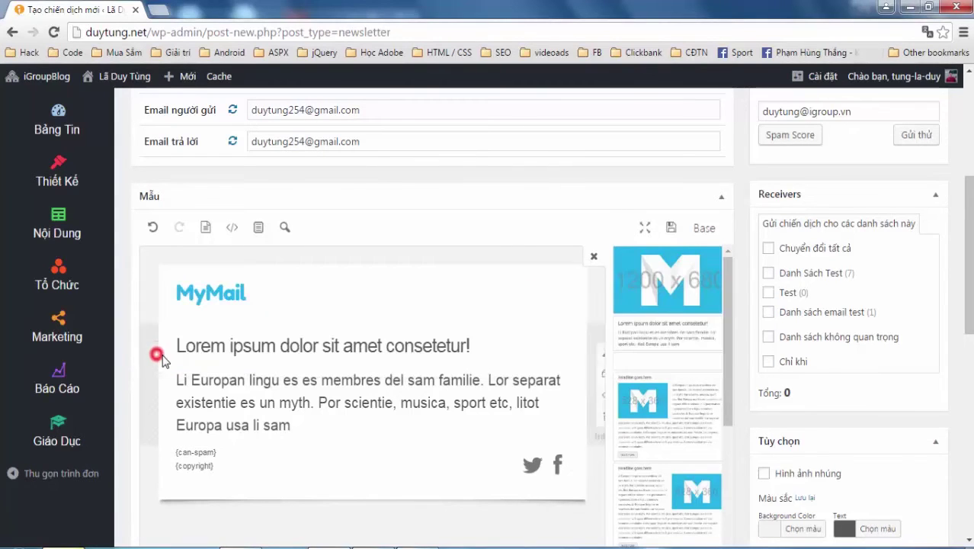
{"action": "left_click", "coordinate": [197, 451]}
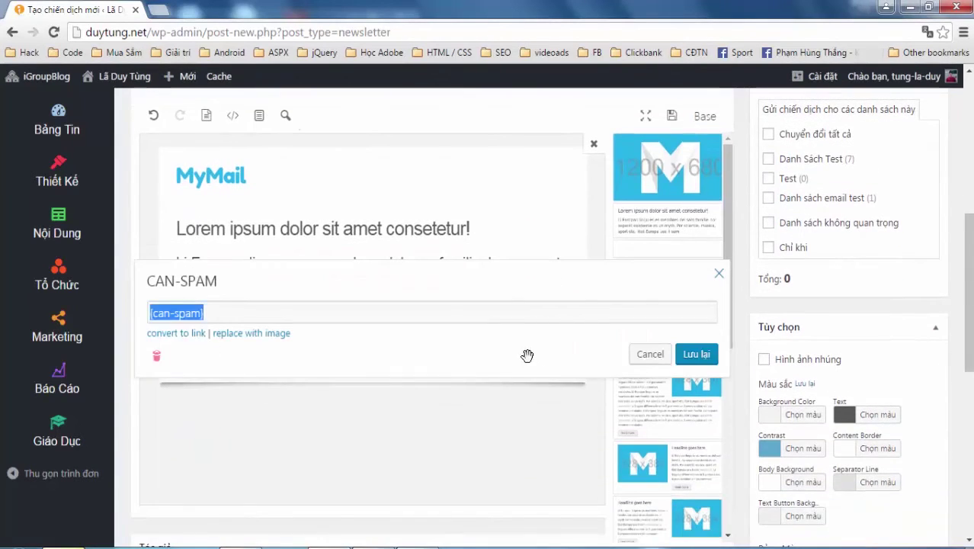
{"action": "left_click", "coordinate": [156, 364]}
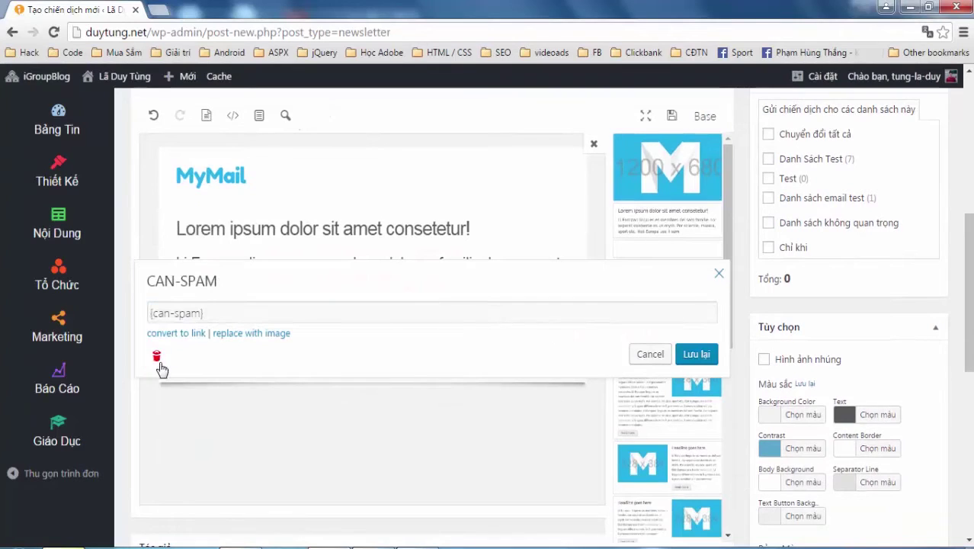
{"action": "left_click", "coordinate": [202, 340]}
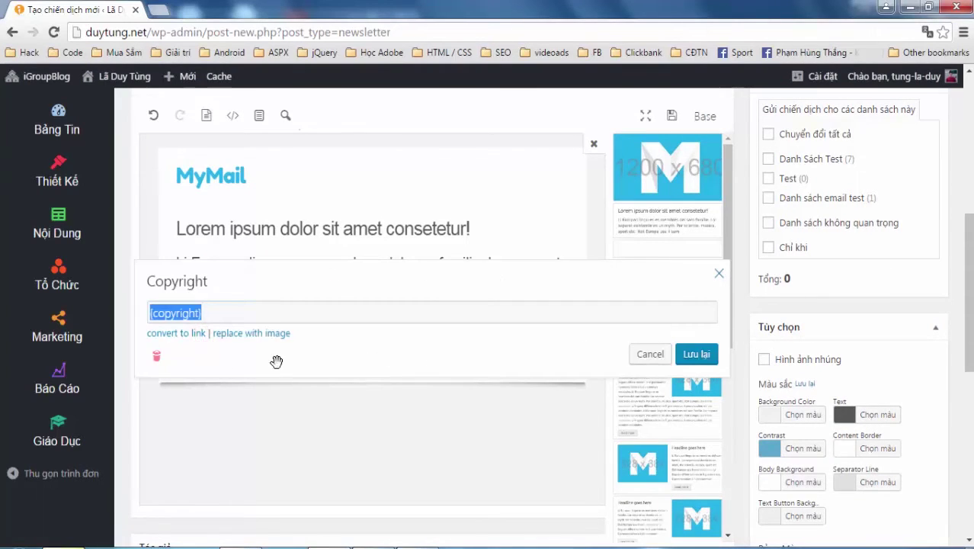
{"action": "left_click", "coordinate": [156, 357]}
{"action": "left_click", "coordinate": [227, 175]}
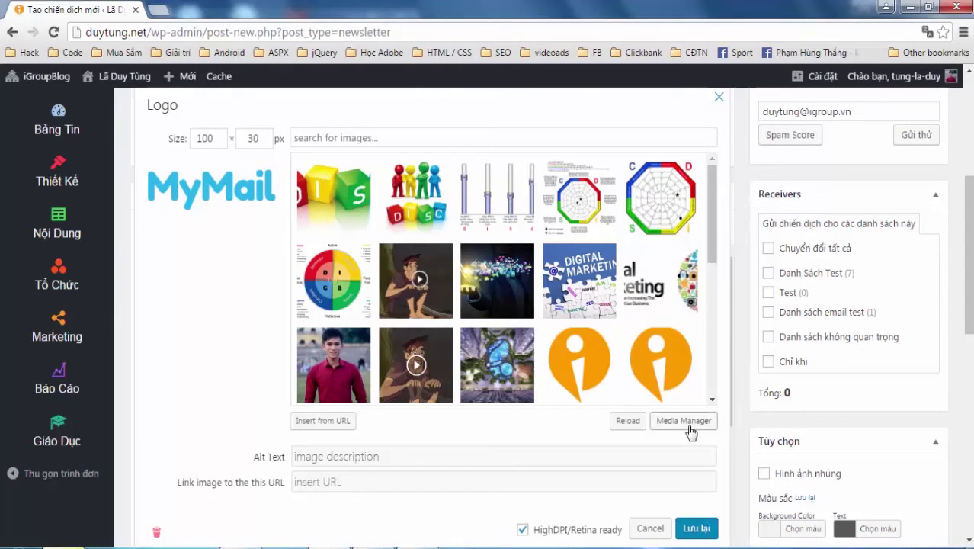
Swap the newsletter's MyMail logo for the orange iGroup 'i' image at 100 × 100 px
{"action": "scroll", "coordinate": [479, 304], "scroll_direction": "down", "scroll_amount": 2}
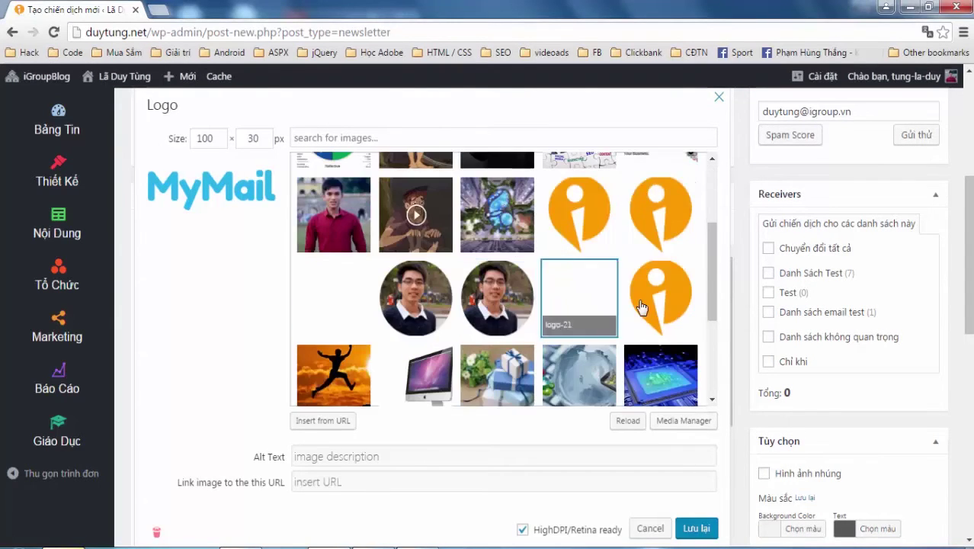
{"action": "scroll", "coordinate": [639, 305], "scroll_direction": "down", "scroll_amount": 5}
{"action": "scroll", "coordinate": [639, 305], "scroll_direction": "up", "scroll_amount": 1}
{"action": "scroll", "coordinate": [639, 305], "scroll_direction": "up", "scroll_amount": 3}
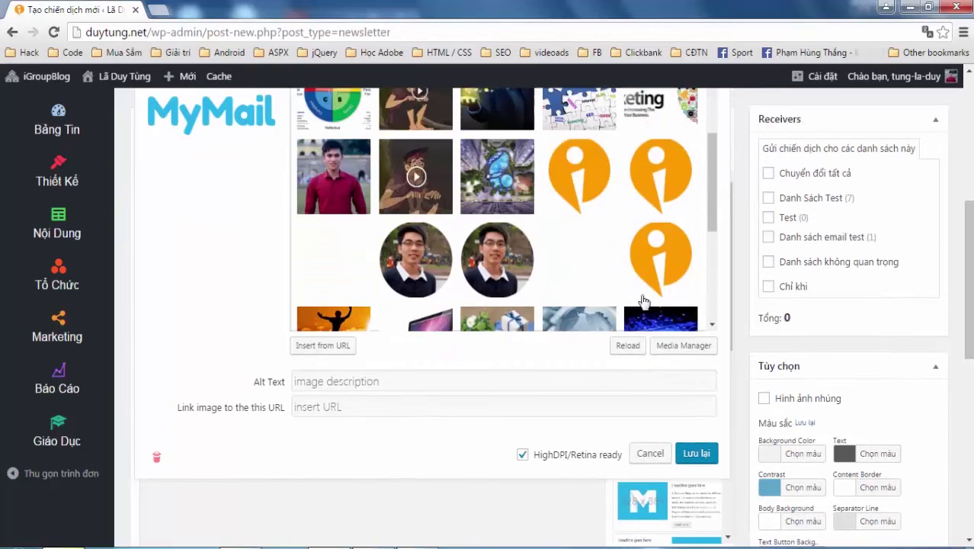
{"action": "scroll", "coordinate": [646, 252], "scroll_direction": "up", "scroll_amount": 5}
{"action": "scroll", "coordinate": [653, 245], "scroll_direction": "up", "scroll_amount": 1}
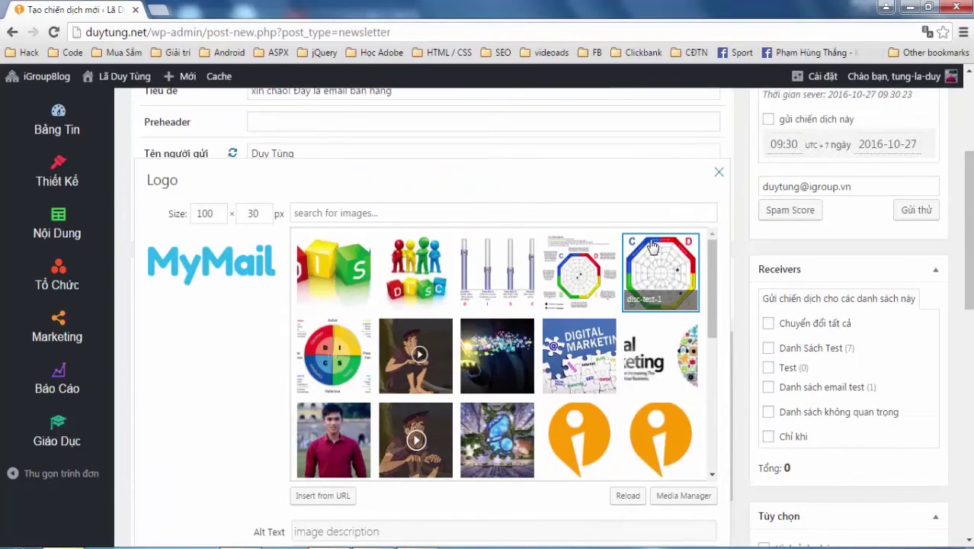
{"action": "scroll", "coordinate": [644, 263], "scroll_direction": "down", "scroll_amount": 2}
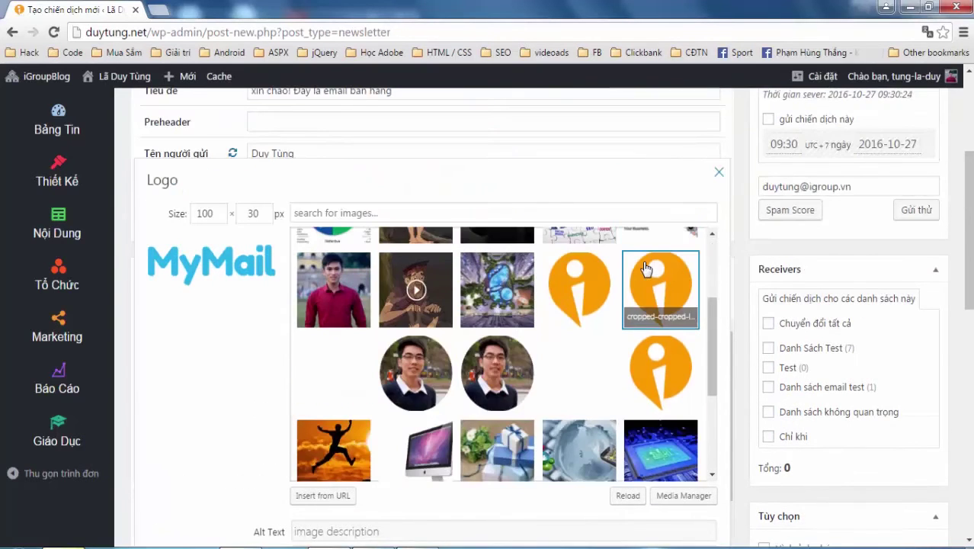
{"action": "left_click", "coordinate": [593, 299]}
{"action": "scroll", "coordinate": [632, 309], "scroll_direction": "down", "scroll_amount": 2}
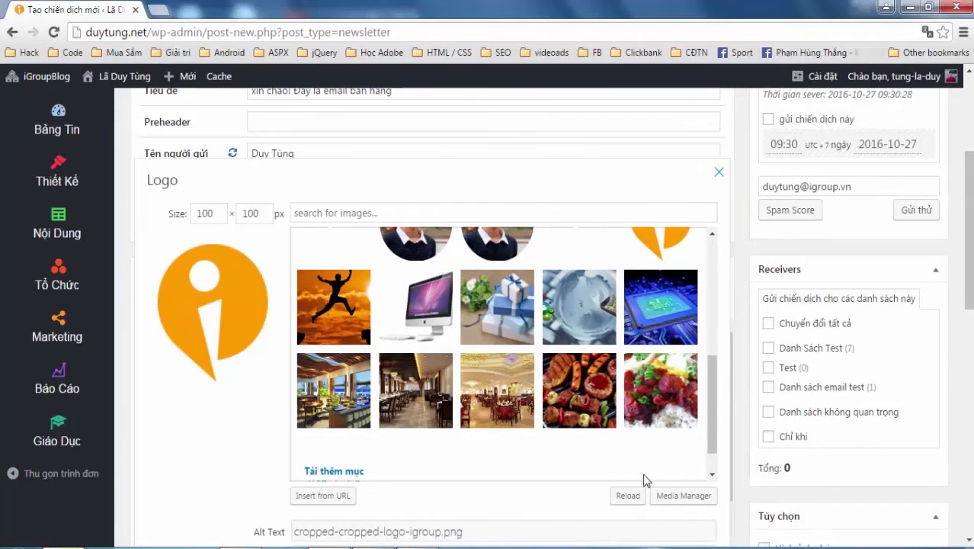
{"action": "left_click", "coordinate": [719, 176]}
{"action": "scroll", "coordinate": [391, 353], "scroll_direction": "up", "scroll_amount": 2}
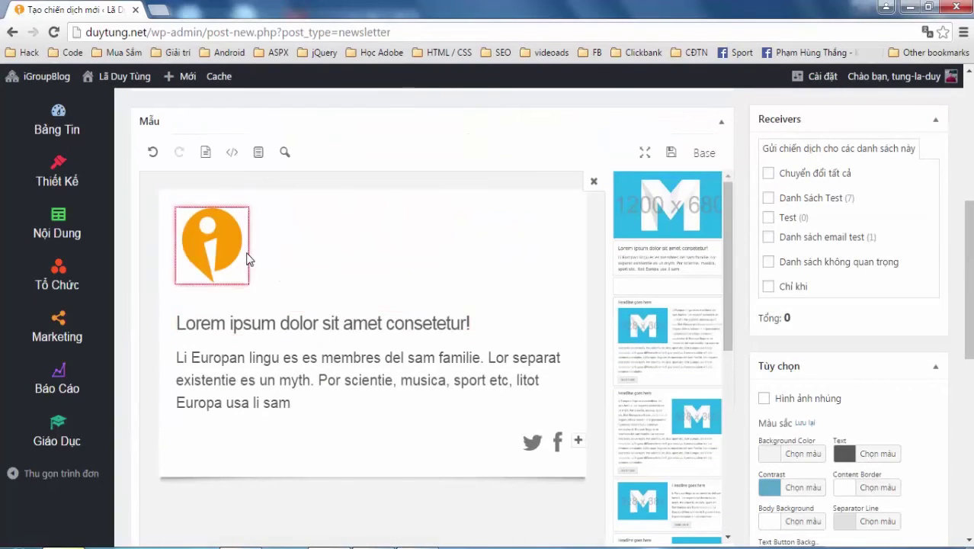
Delete the Lorem ipsum headline block and replace the intro placeholder with the pasted greeting 'Xin chào bạn!'
{"action": "left_click", "coordinate": [332, 330]}
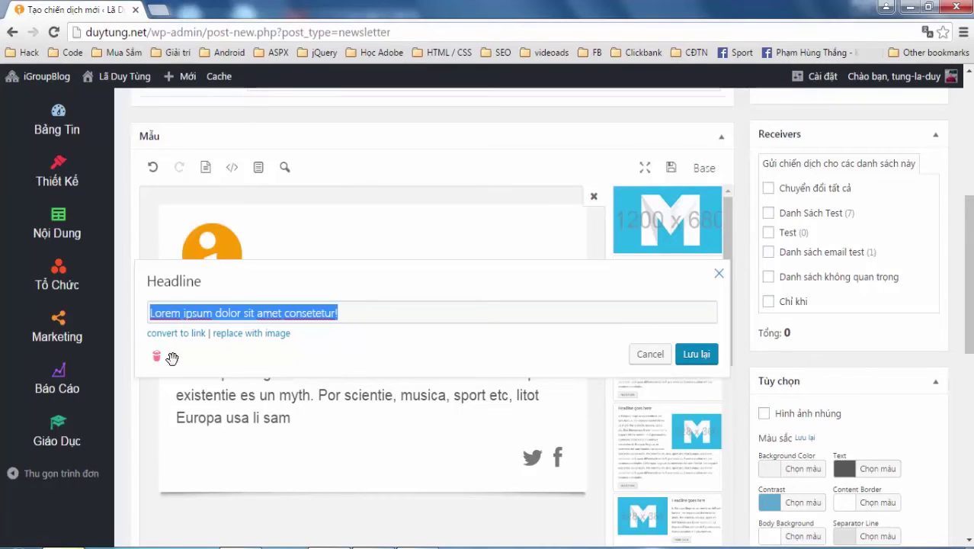
{"action": "left_click", "coordinate": [157, 356]}
{"action": "left_click", "coordinate": [340, 357]}
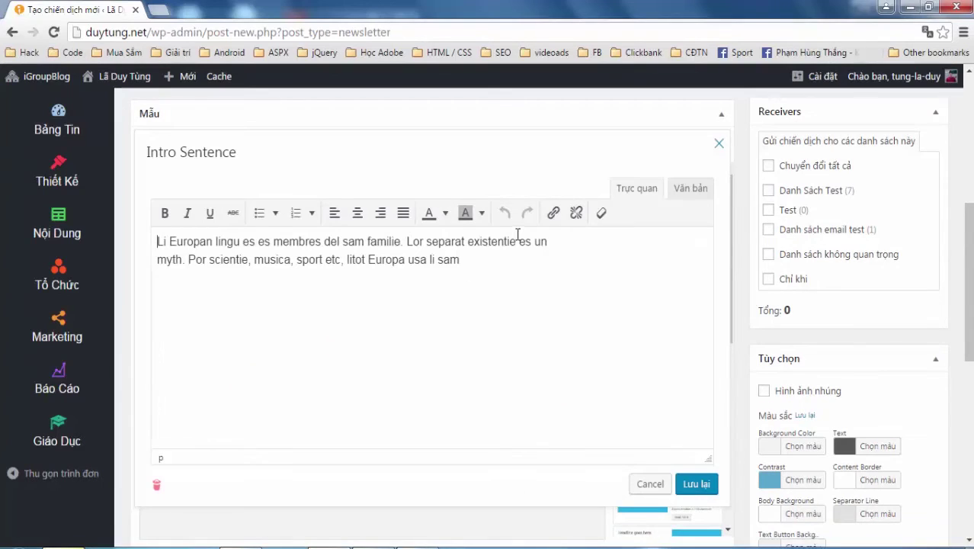
{"action": "key", "text": "ctrl+a"}
{"action": "key", "text": "BackSpace"}
{"action": "type", "text": "Xin chào bạn!"}
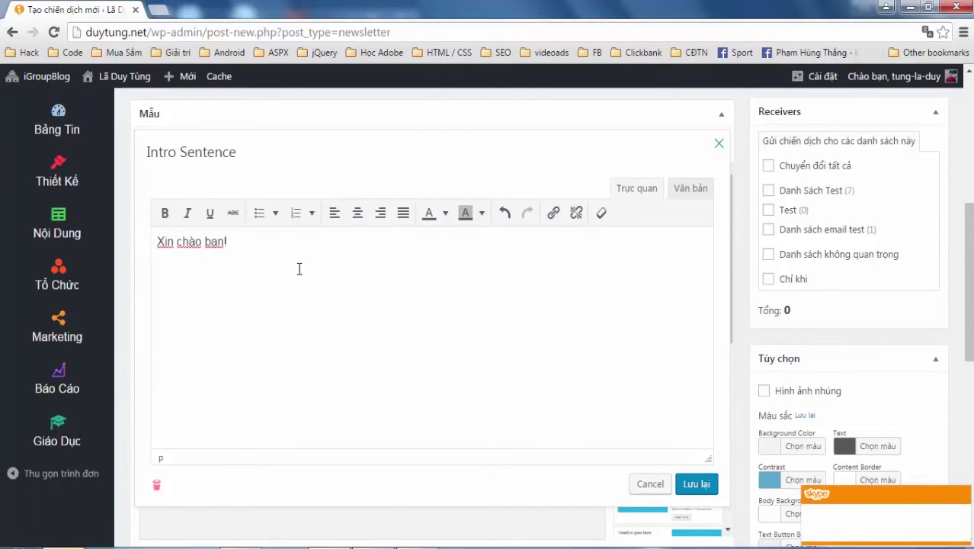
{"action": "left_click", "coordinate": [959, 492]}
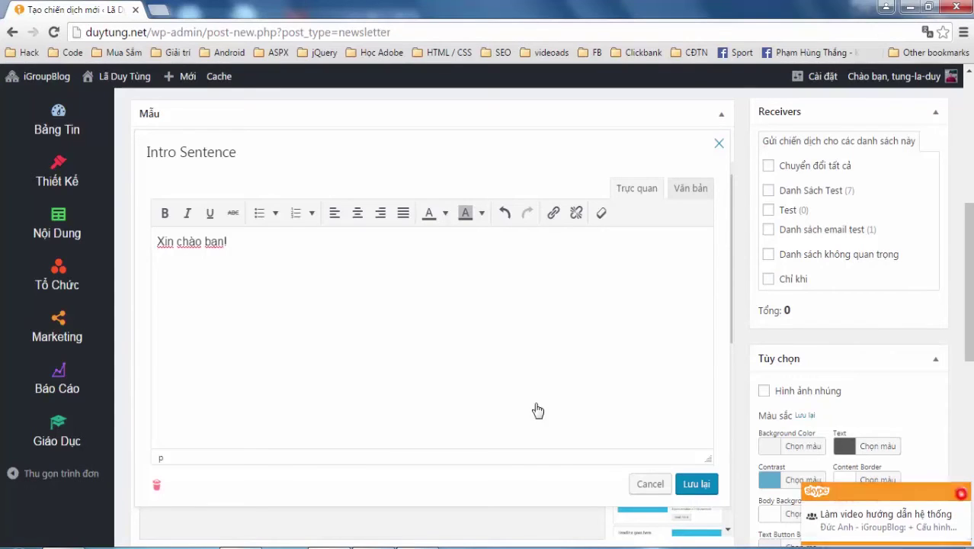
Remove the word 'bạn!' so the greeting reads 'Xin chào {fullname}'
{"action": "left_click", "coordinate": [309, 296]}
{"action": "left_click", "coordinate": [293, 250]}
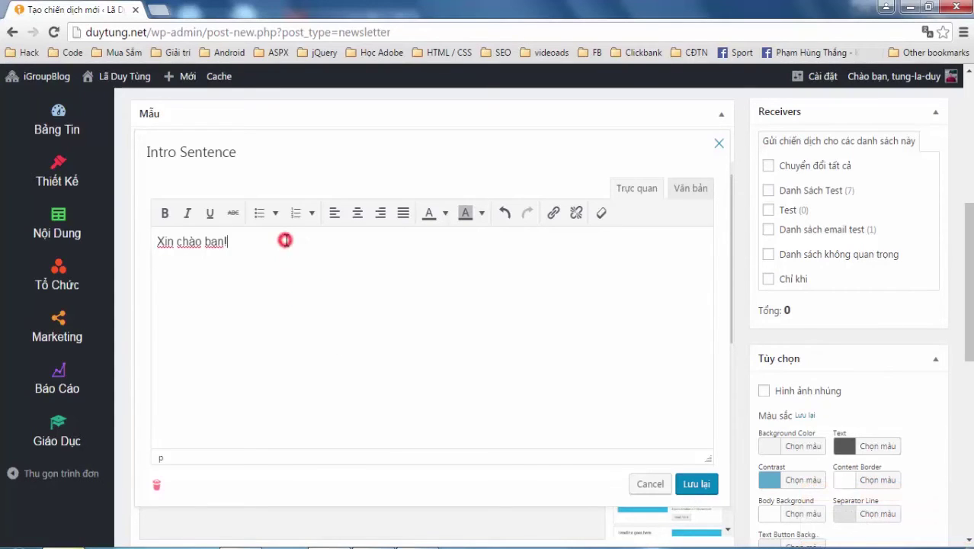
{"action": "left_click", "coordinate": [265, 239]}
{"action": "left_click_drag", "start_coordinate": [231, 239], "coordinate": [206, 241]}
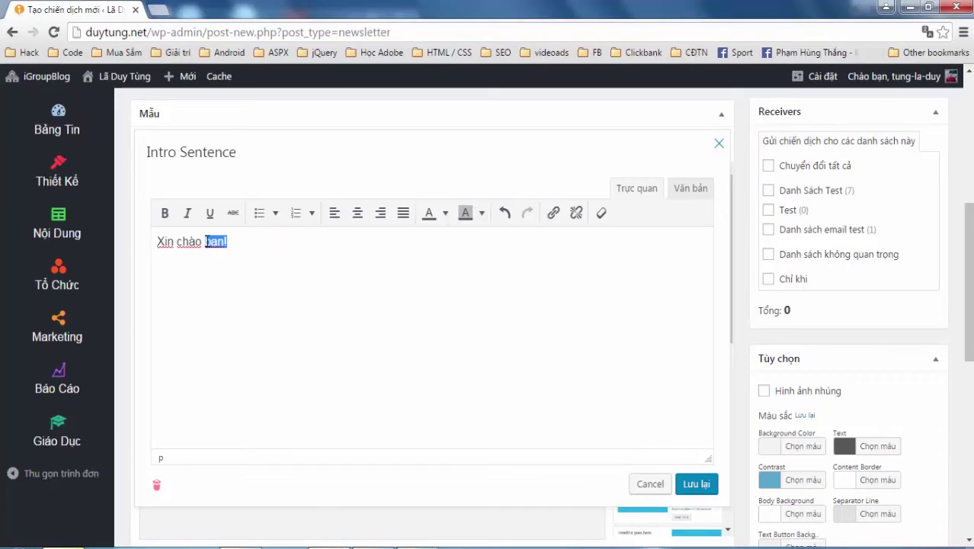
{"action": "left_click_drag", "start_coordinate": [238, 245], "coordinate": [206, 246]}
{"action": "key", "text": "BackSpace"}
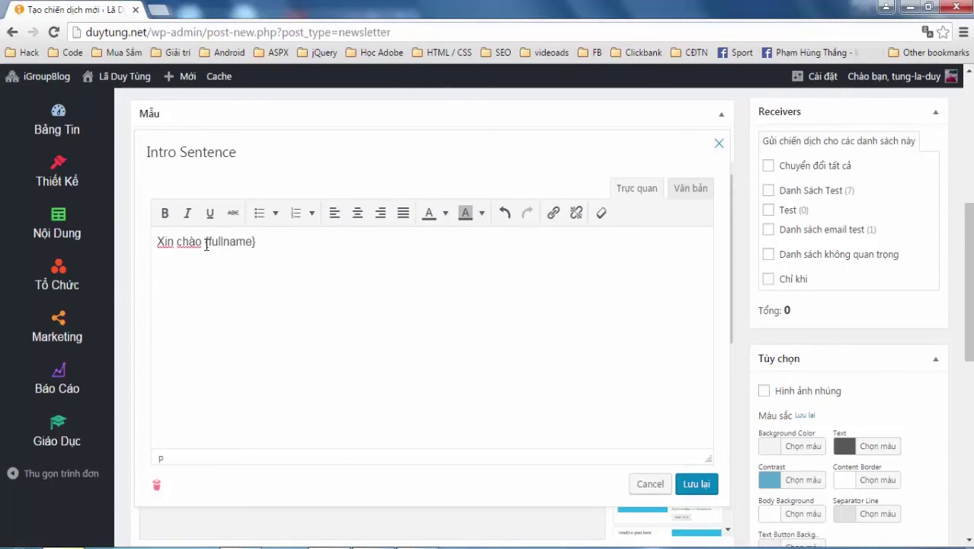
Add 'Chúc bạn một ngày mới làm việc đầy hiệu quả' after {fullname} and apply the intro text
{"action": "left_click", "coordinate": [264, 239]}
{"action": "type", "text": "Chúc bạn một ngày mới làm việc đầy hiệu quả"}
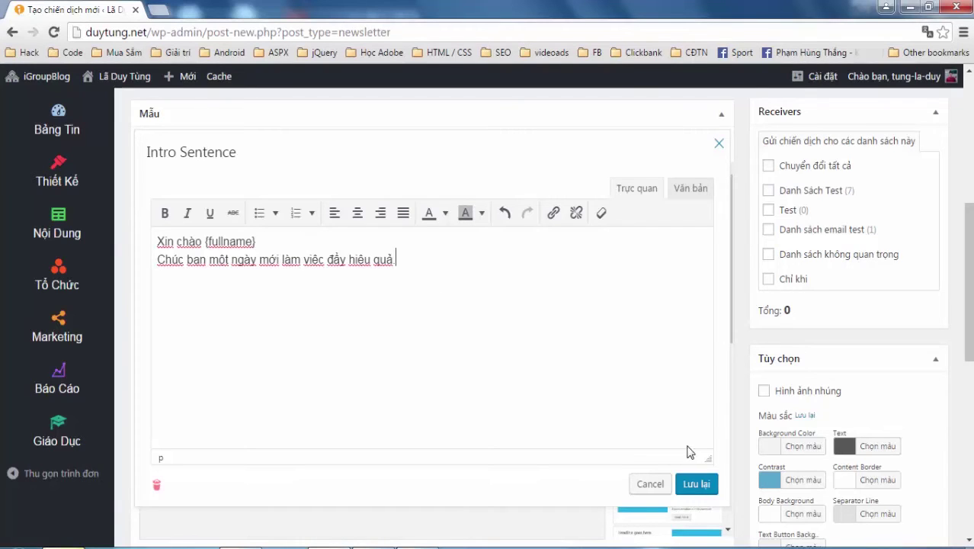
{"action": "left_click", "coordinate": [696, 483]}
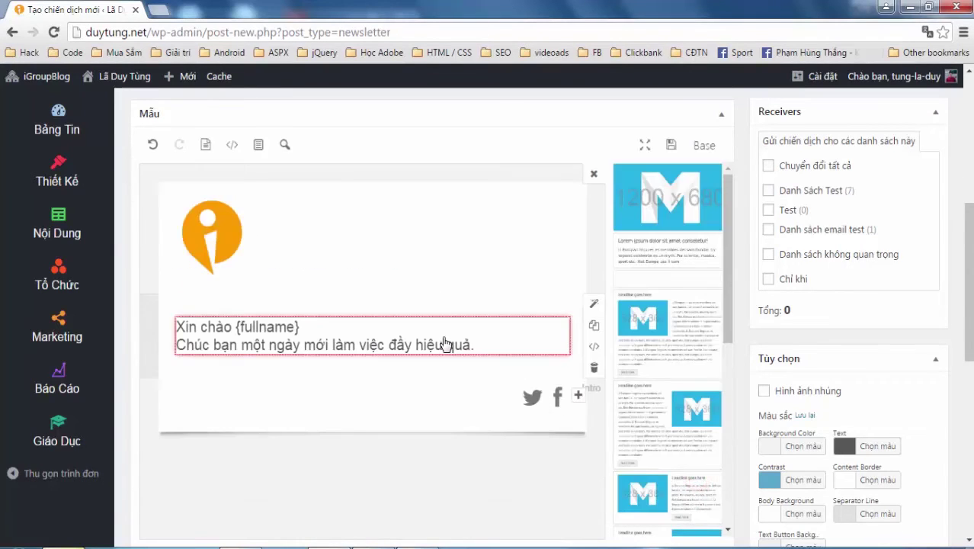
{"action": "scroll", "coordinate": [446, 345], "scroll_direction": "up", "scroll_amount": 5}
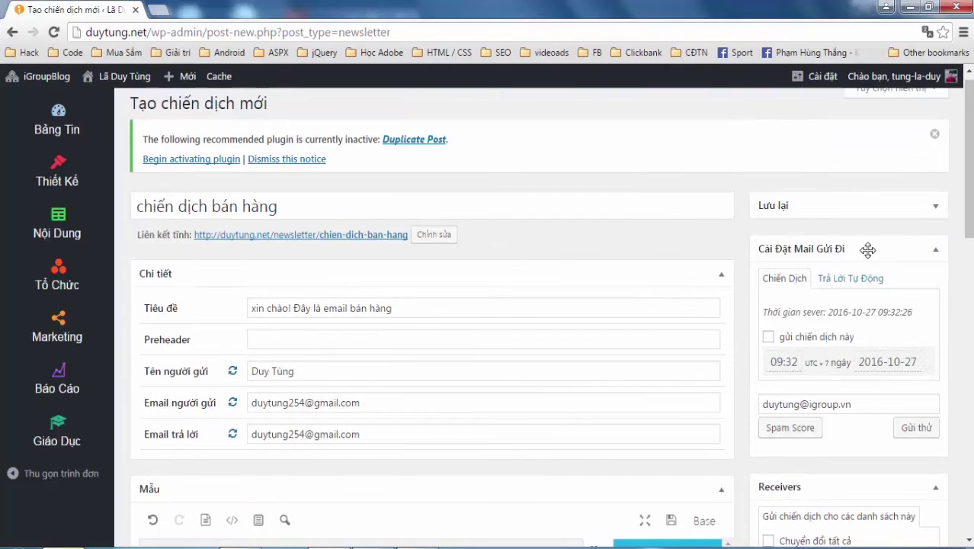
Switch on auto-reply with a 1-minute delay after a user subscribes
{"action": "scroll", "coordinate": [741, 244], "scroll_direction": "down", "scroll_amount": 2}
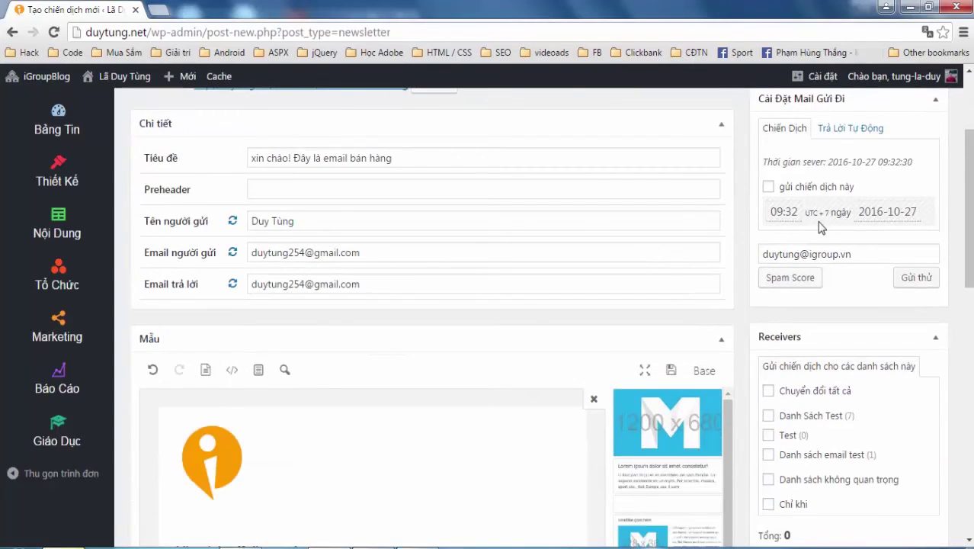
{"action": "left_click", "coordinate": [839, 129]}
{"action": "left_click", "coordinate": [770, 155]}
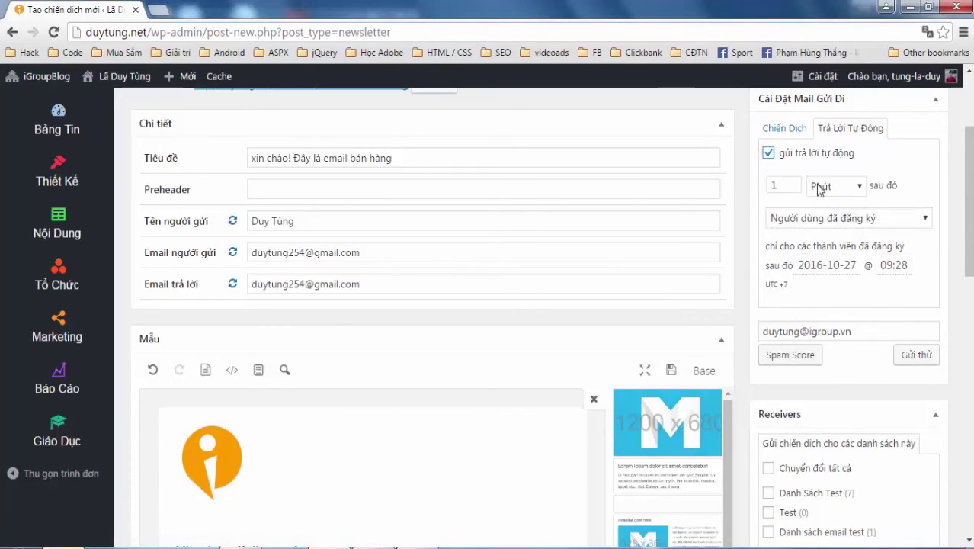
{"action": "left_click", "coordinate": [850, 188]}
{"action": "left_click", "coordinate": [835, 206]}
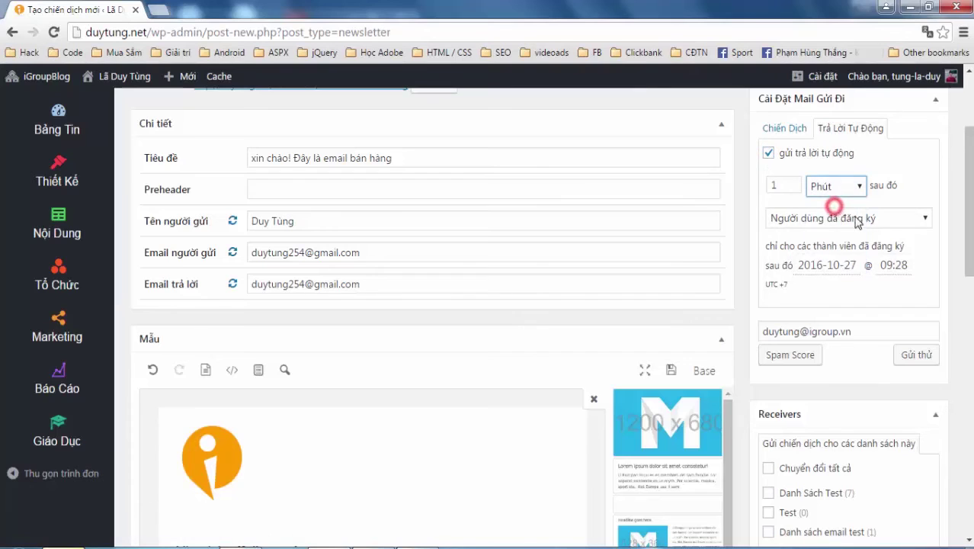
{"action": "left_click", "coordinate": [885, 218]}
{"action": "left_click", "coordinate": [853, 235]}
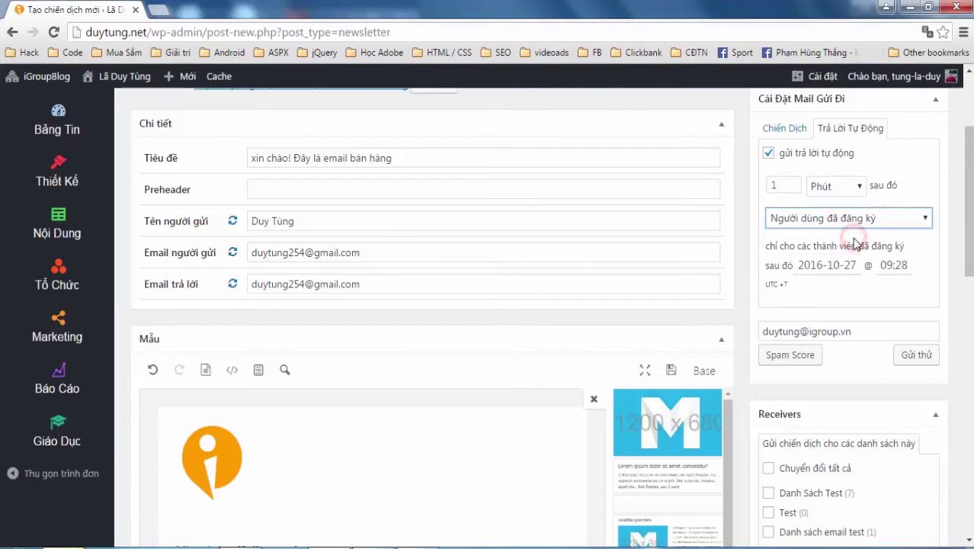
{"action": "left_click", "coordinate": [890, 218]}
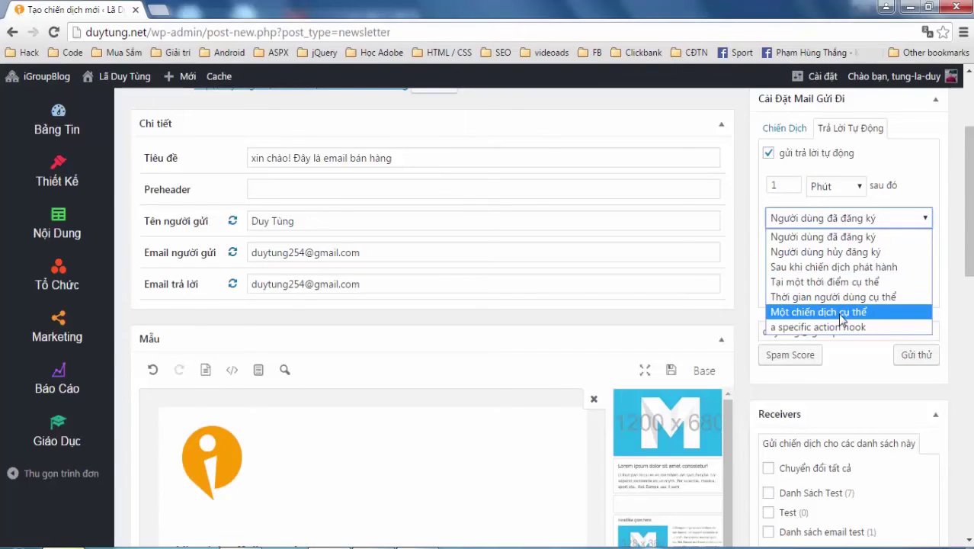
{"action": "left_click", "coordinate": [739, 202]}
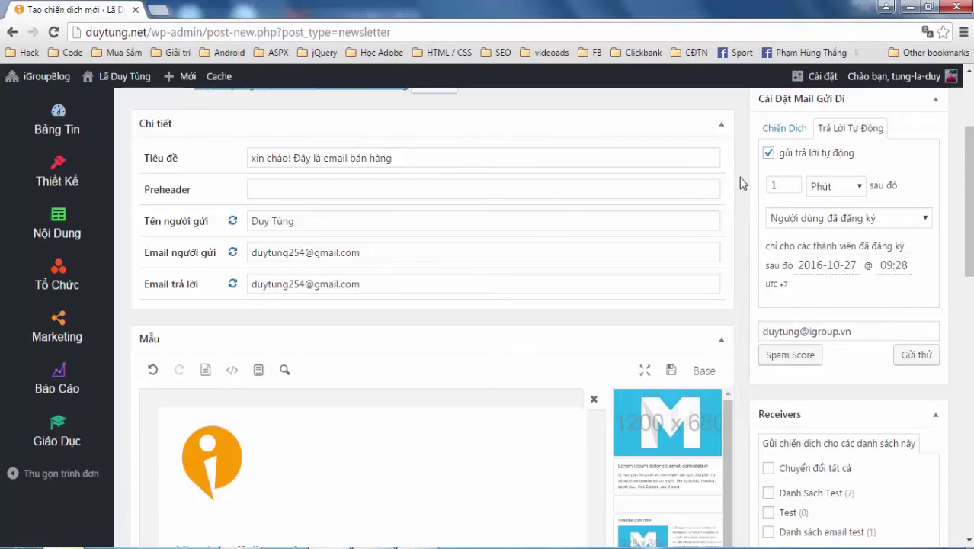
Enable regular sending in the campaign send settings and check the send date
{"action": "left_click", "coordinate": [778, 135]}
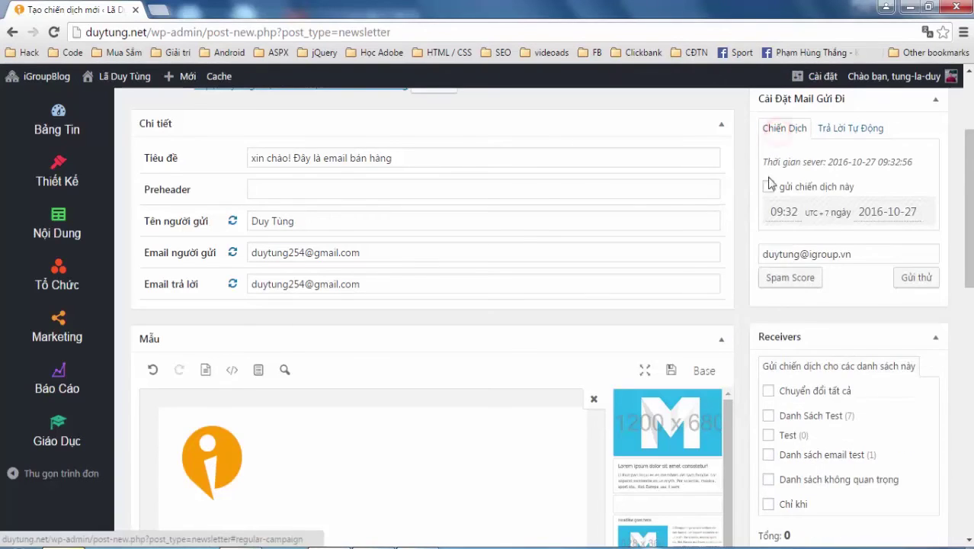
{"action": "left_click", "coordinate": [768, 186]}
{"action": "left_click", "coordinate": [906, 213]}
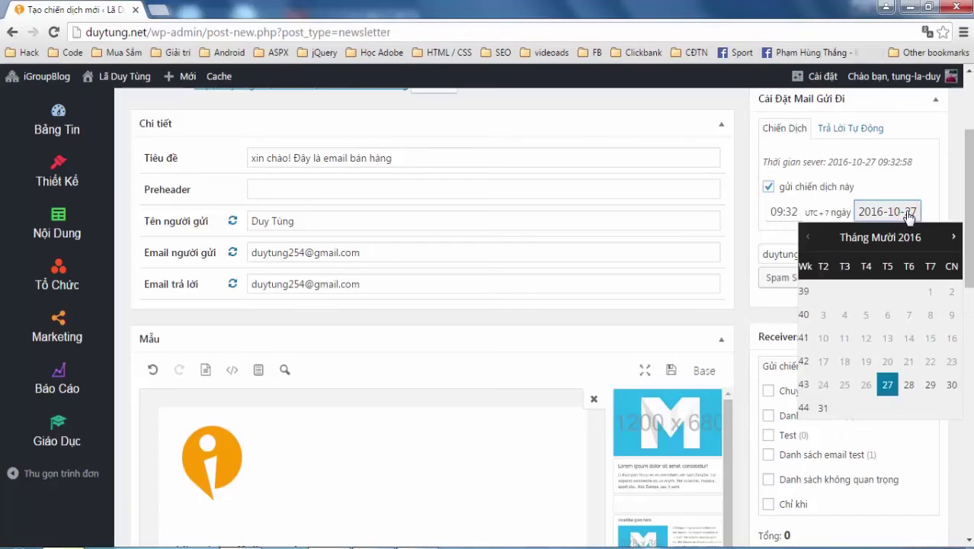
{"action": "left_click", "coordinate": [736, 156]}
Return to the auto-reply settings and reconfirm 'user subscribed' as the trigger event
{"action": "left_click", "coordinate": [839, 128]}
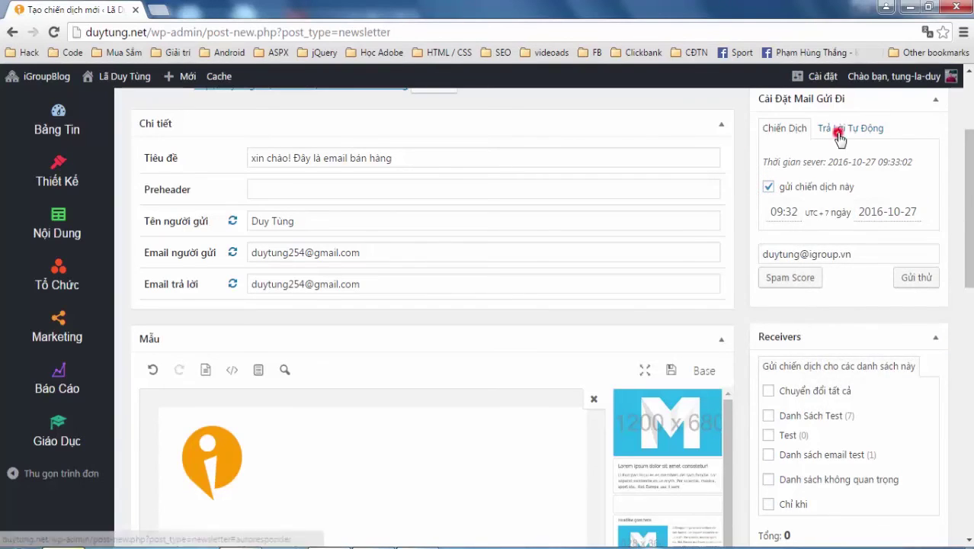
{"action": "left_click", "coordinate": [881, 226]}
{"action": "left_click", "coordinate": [863, 240]}
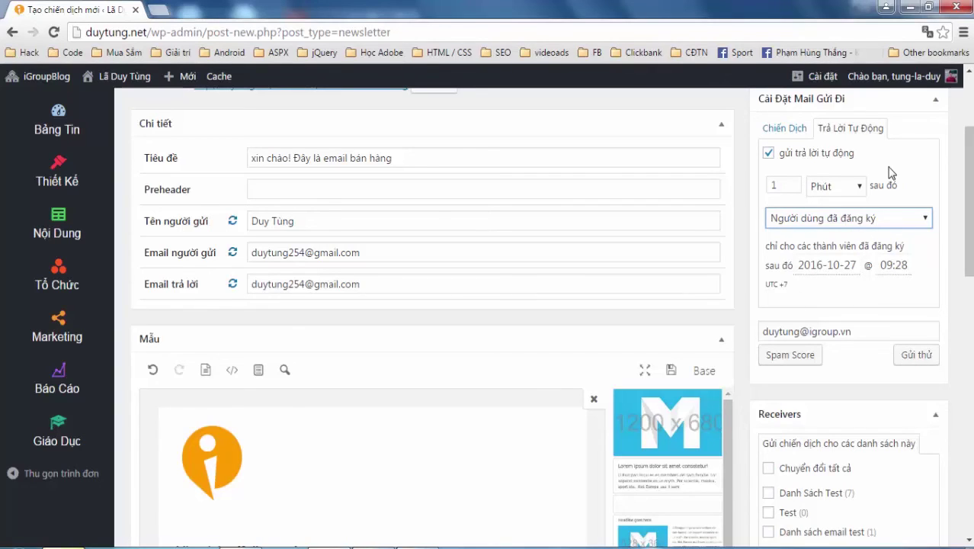
{"action": "left_click", "coordinate": [745, 116]}
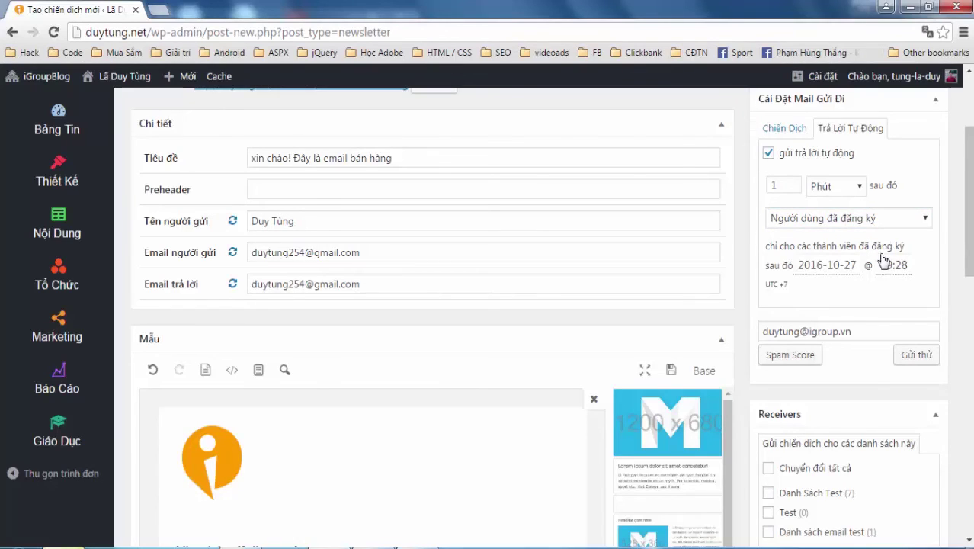
{"action": "scroll", "coordinate": [833, 242], "scroll_direction": "down", "scroll_amount": 1}
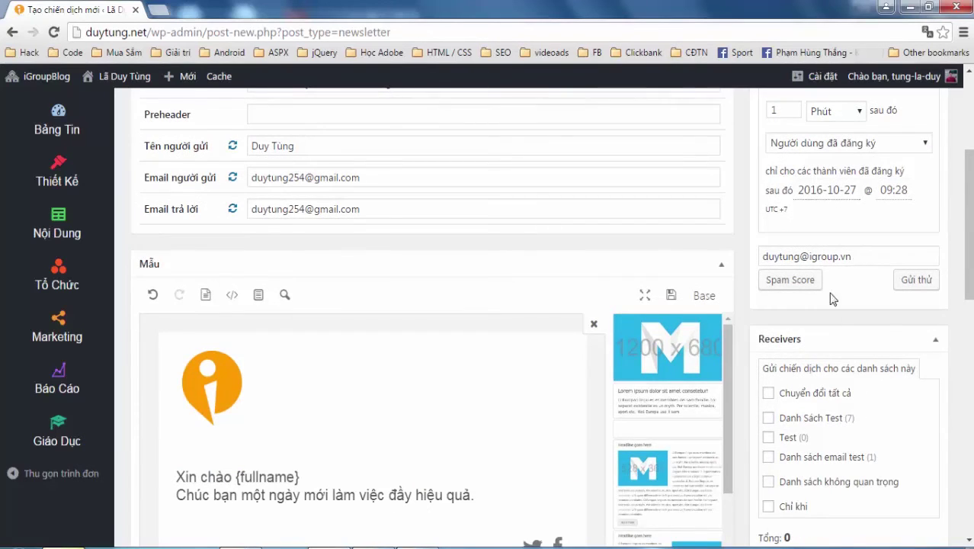
{"action": "scroll", "coordinate": [834, 259], "scroll_direction": "down", "scroll_amount": 3}
{"action": "left_click_drag", "start_coordinate": [765, 143], "coordinate": [908, 169]}
Tick Danh sách email test as the receiver list and save the sales campaign with Lưu lại
{"action": "left_click", "coordinate": [909, 167]}
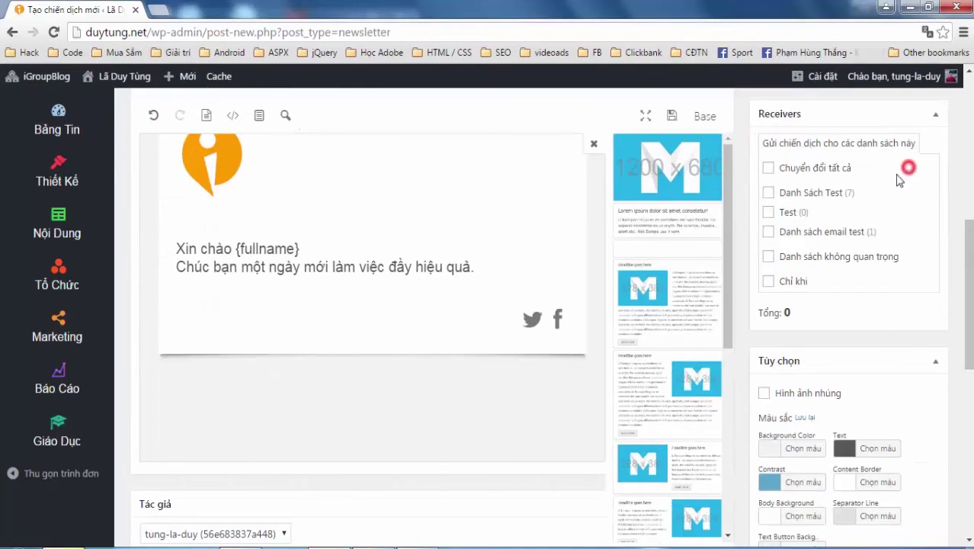
{"action": "left_click", "coordinate": [770, 232]}
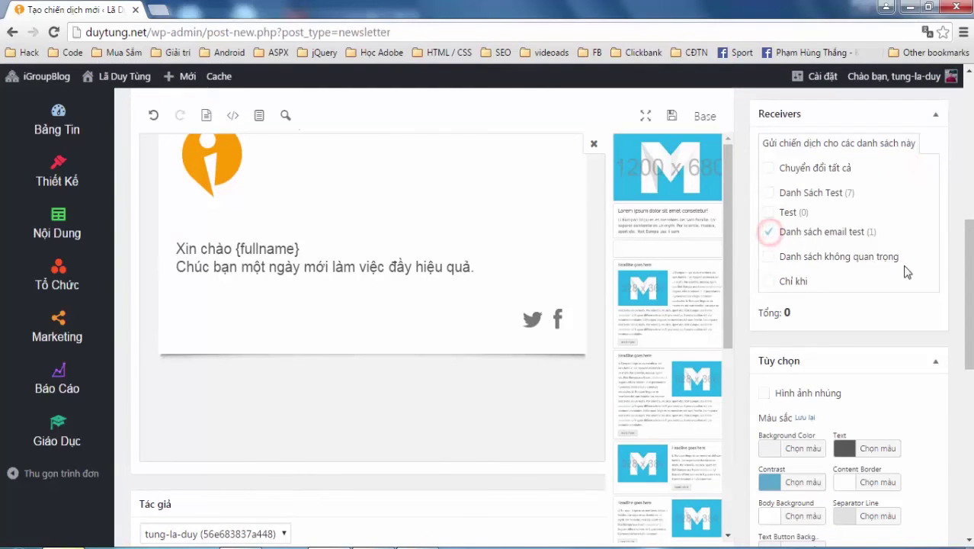
{"action": "scroll", "coordinate": [877, 396], "scroll_direction": "down", "scroll_amount": 10}
{"action": "scroll", "coordinate": [877, 401], "scroll_direction": "up", "scroll_amount": 15}
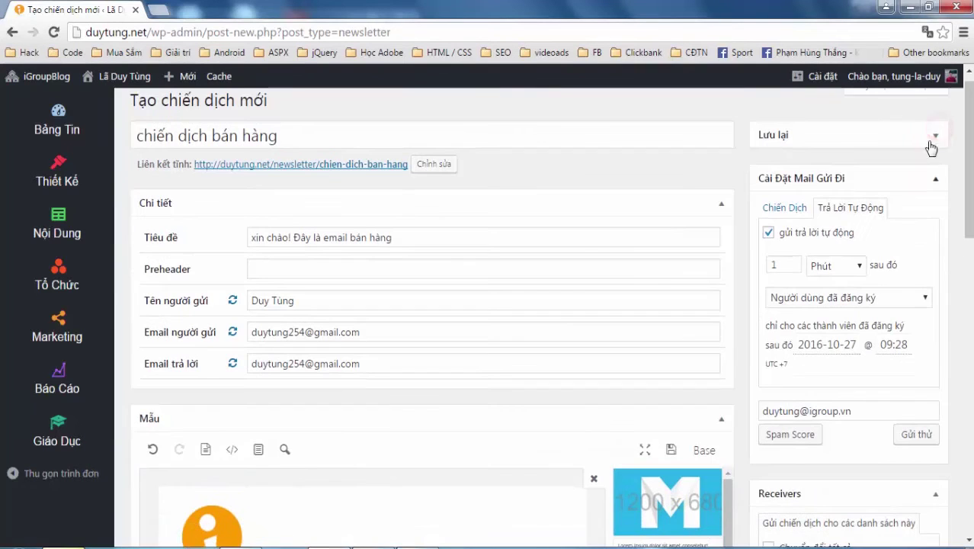
{"action": "left_click", "coordinate": [933, 137]}
{"action": "left_click", "coordinate": [921, 250]}
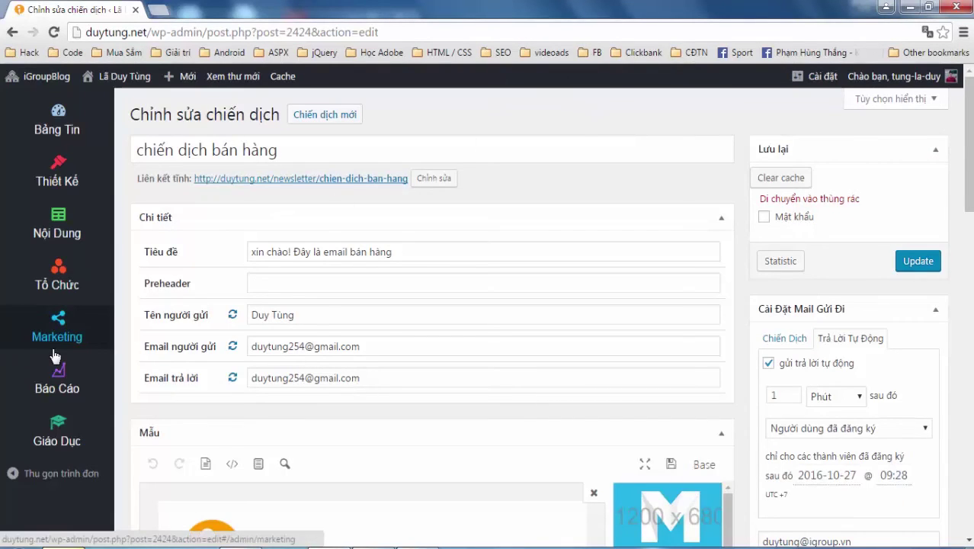
Check that 'chiến dịch bán hàng' appears under Marketing › Tự động hóa, then start a new campaign
{"action": "left_click", "coordinate": [64, 344]}
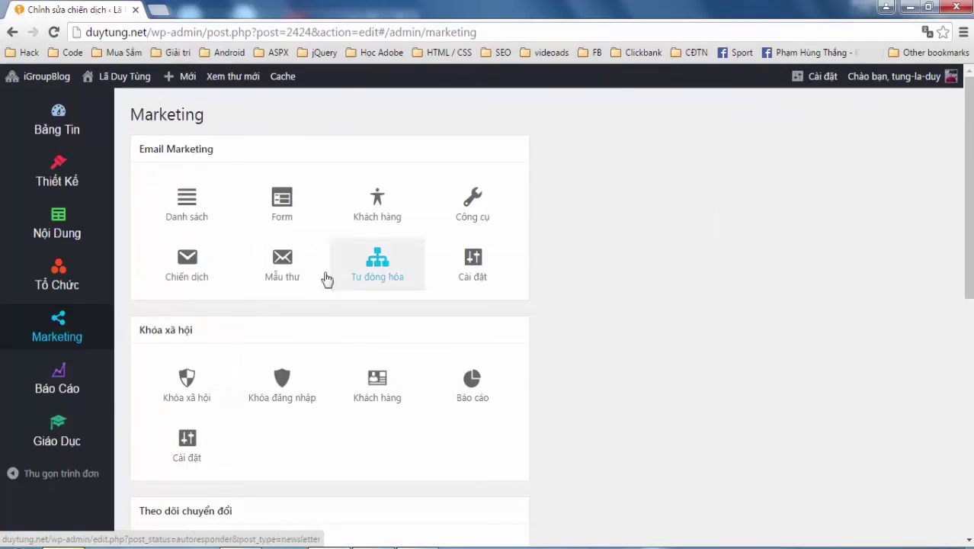
{"action": "left_click", "coordinate": [381, 260]}
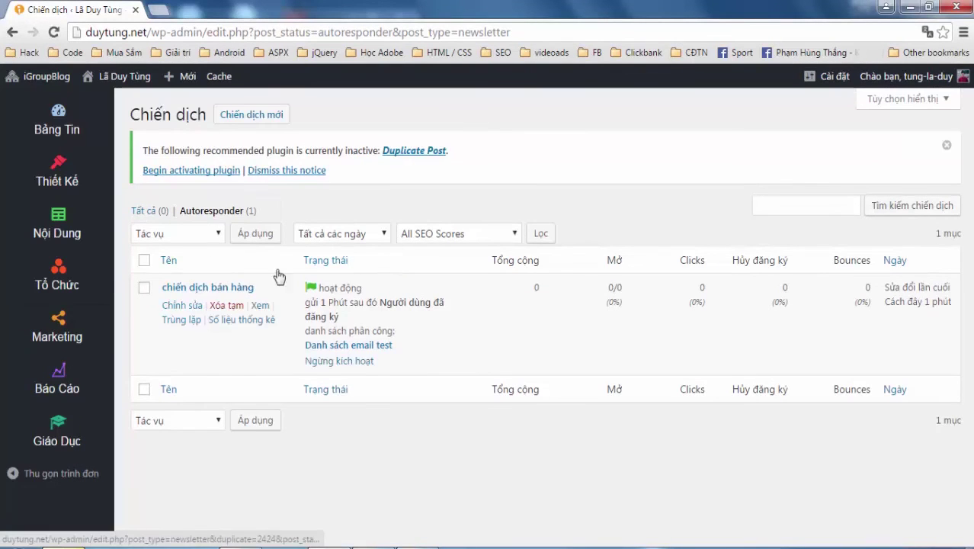
{"action": "left_click", "coordinate": [231, 113]}
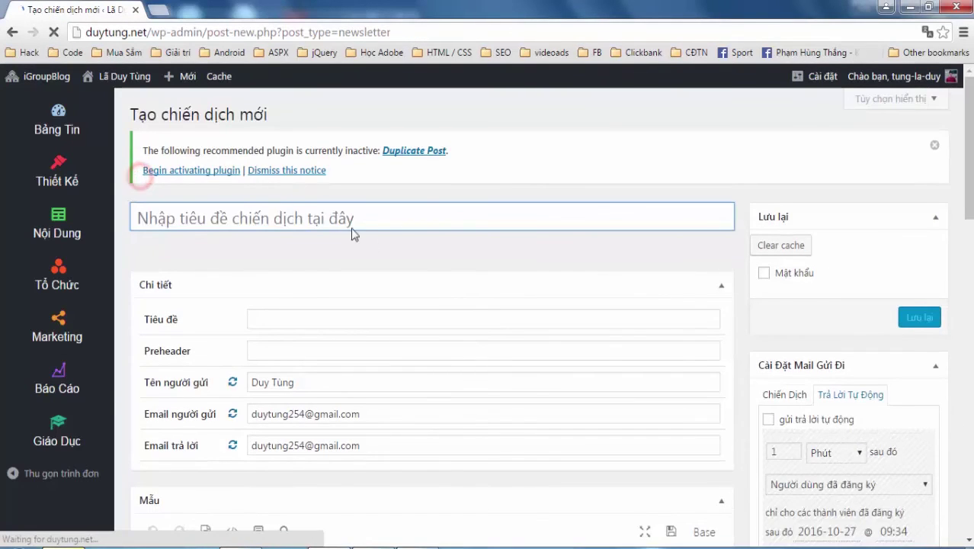
{"action": "left_click", "coordinate": [444, 263]}
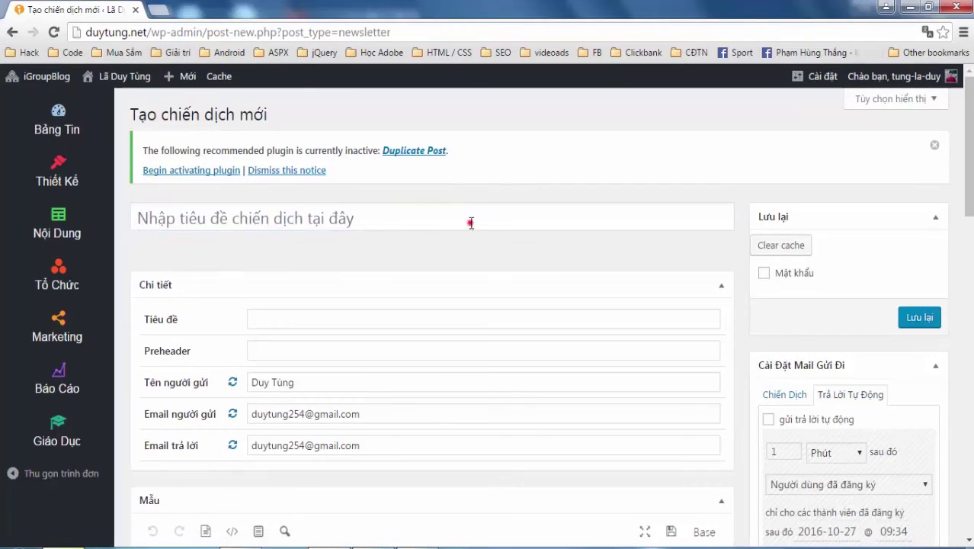
Title the new campaign 'Chiến dịch ngày 2'
{"action": "left_click", "coordinate": [471, 222]}
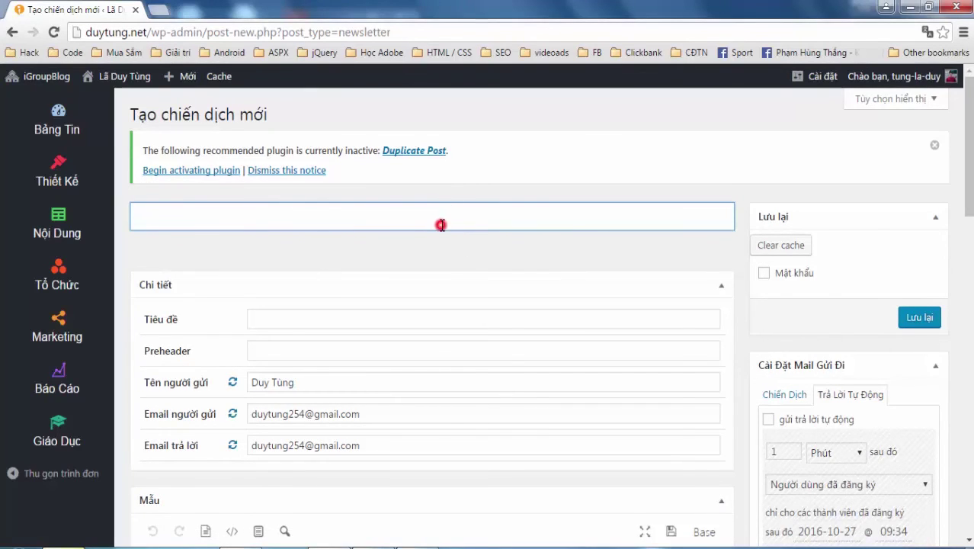
{"action": "left_click", "coordinate": [440, 267]}
{"action": "left_click", "coordinate": [359, 326]}
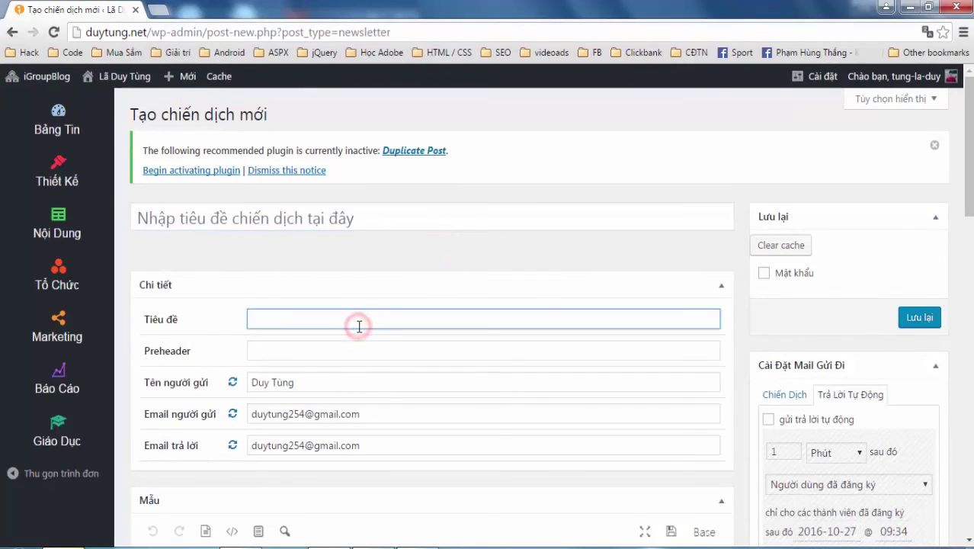
{"action": "left_click", "coordinate": [392, 219]}
{"action": "type", "text": "Chiến d"}
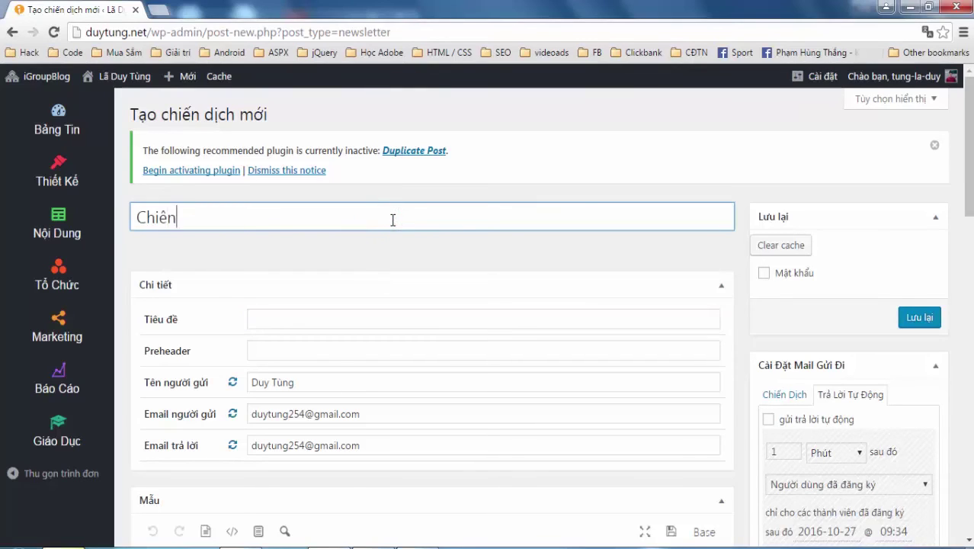
{"action": "type", "text": "ịch ngày 2"}
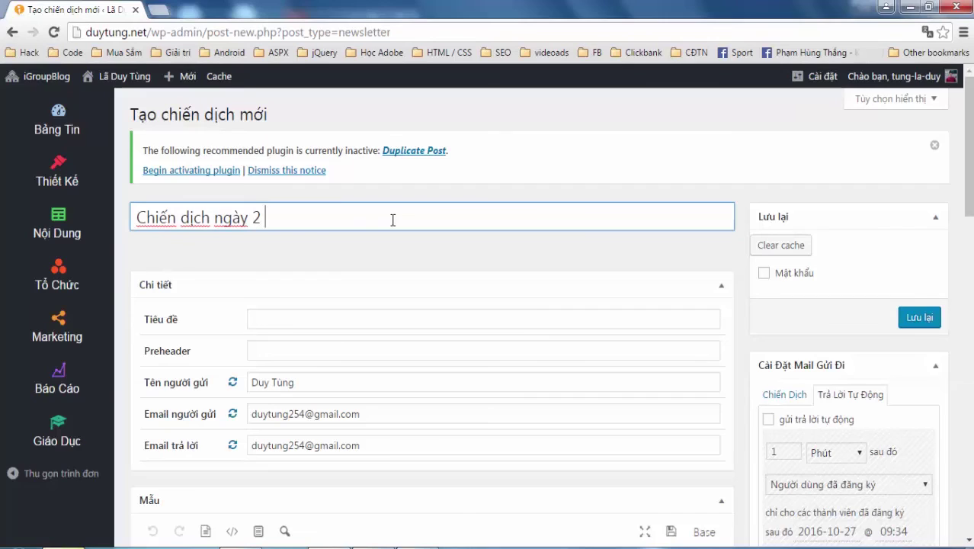
Replace the copied subject line with 'Test'
{"action": "left_click", "coordinate": [357, 319]}
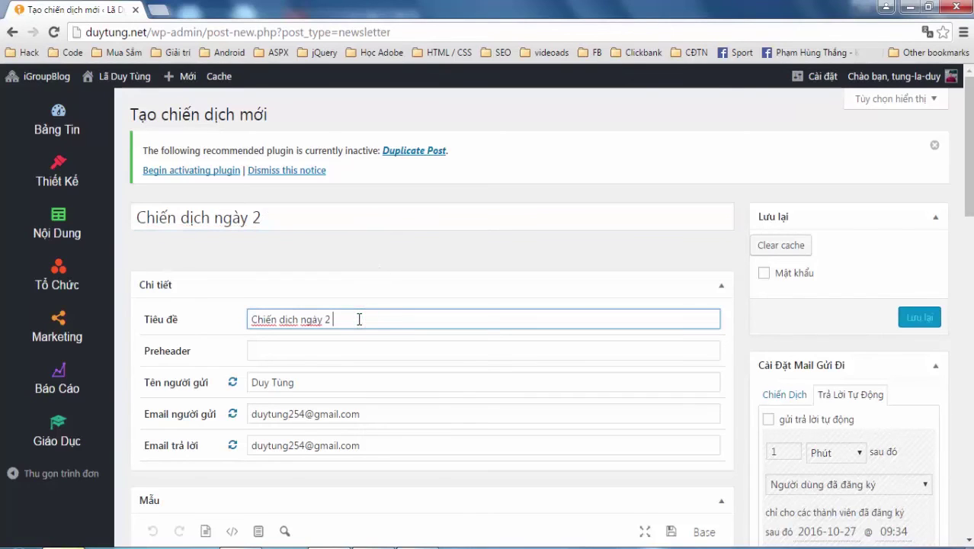
{"action": "key", "text": "BackSpace"}
{"action": "key", "text": "BackSpace"}
{"action": "key", "text": "BackSpace"}
{"action": "key", "text": "BackSpace"}
{"action": "key", "text": "BackSpace"}
{"action": "key", "text": "BackSpace"}
{"action": "key", "text": "BackSpace"}
{"action": "key", "text": "BackSpace"}
{"action": "key", "text": "BackSpace"}
{"action": "key", "text": "BackSpace"}
{"action": "key", "text": "BackSpace"}
{"action": "key", "text": "BackSpace"}
{"action": "key", "text": "BackSpace"}
{"action": "key", "text": "BackSpace"}
{"action": "key", "text": "BackSpace"}
{"action": "key", "text": "BackSpace"}
{"action": "key", "text": "BackSpace"}
{"action": "key", "text": "BackSpace"}
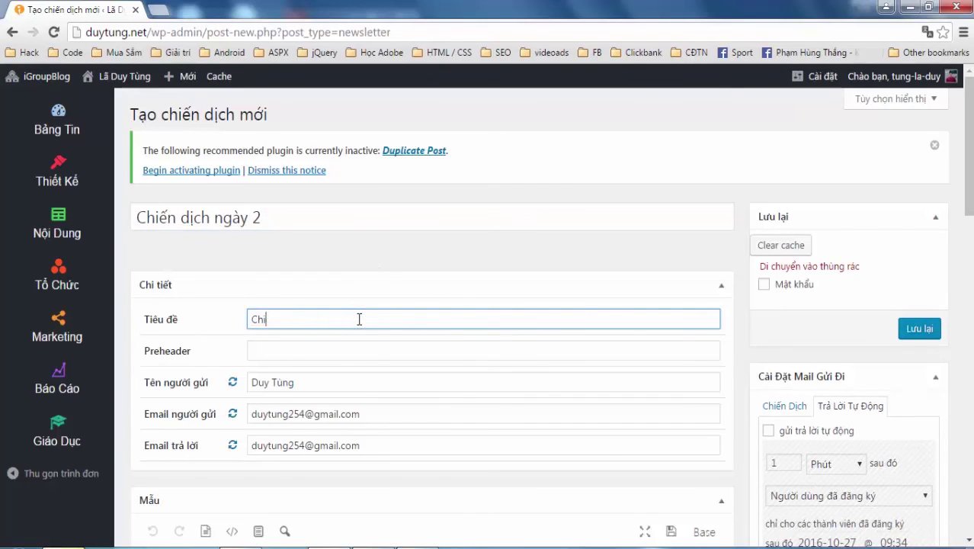
{"action": "type", "text": "Test"}
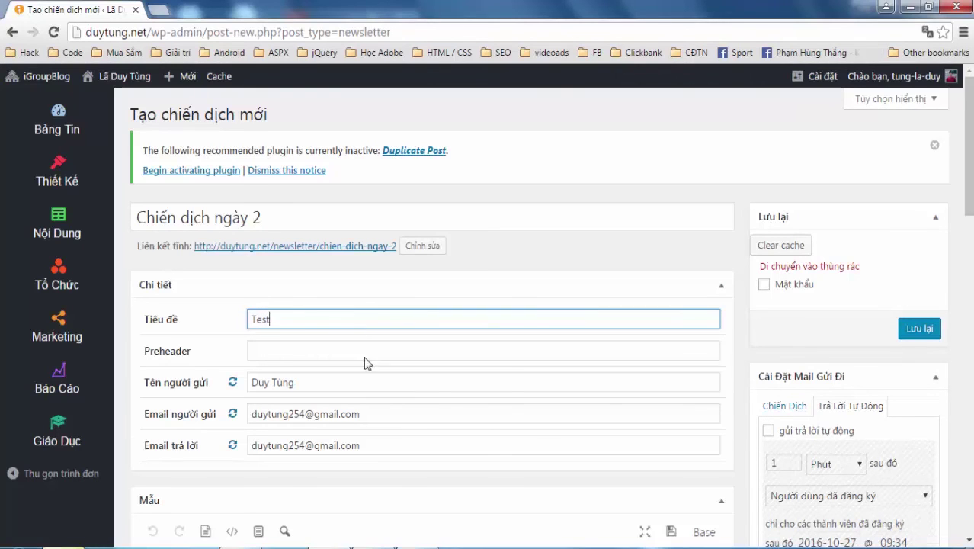
{"action": "scroll", "coordinate": [366, 362], "scroll_direction": "down", "scroll_amount": 2}
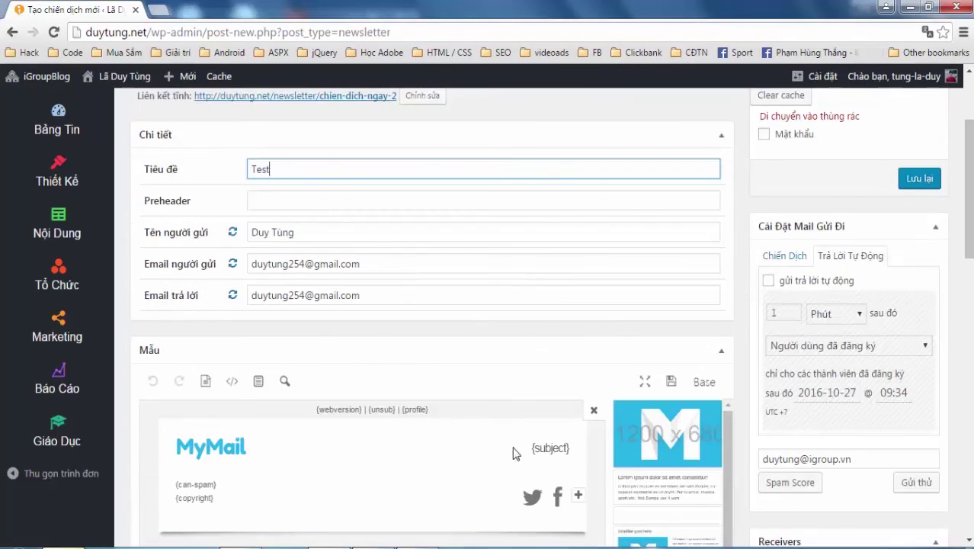
{"action": "left_click", "coordinate": [689, 489]}
{"action": "scroll", "coordinate": [415, 414], "scroll_direction": "down", "scroll_amount": 1}
{"action": "scroll", "coordinate": [415, 404], "scroll_direction": "down", "scroll_amount": 3}
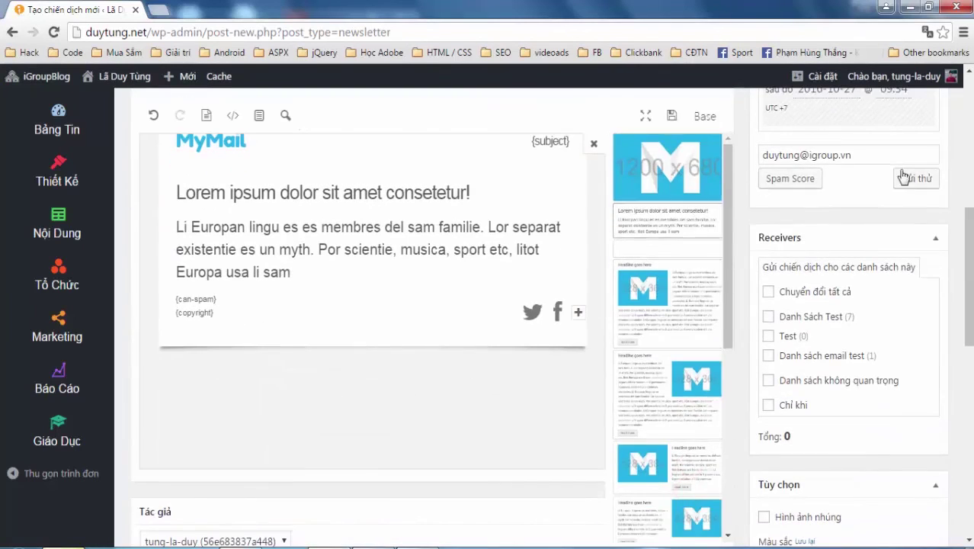
{"action": "scroll", "coordinate": [694, 217], "scroll_direction": "up", "scroll_amount": 3}
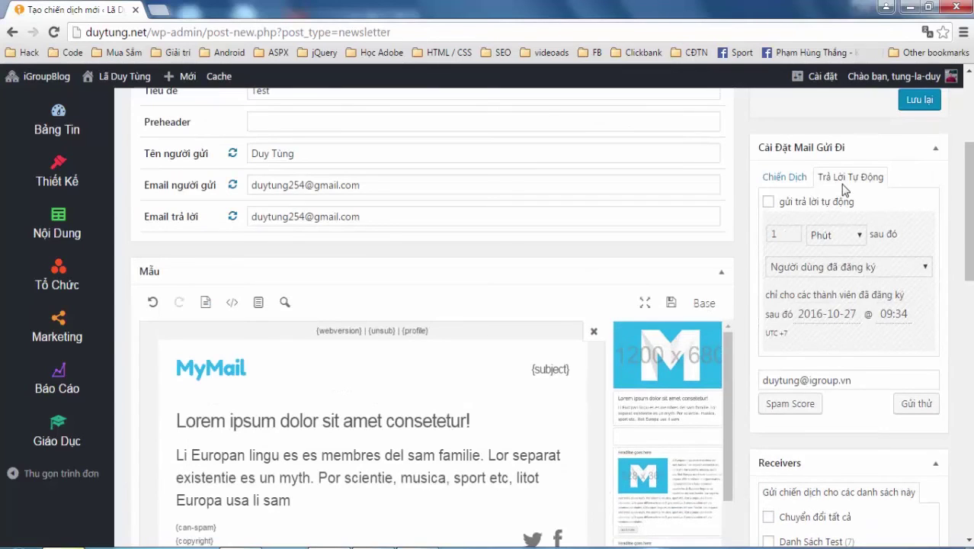
Turn on auto-reply with a delay in hours, triggered by a specific campaign
{"action": "left_click", "coordinate": [768, 201]}
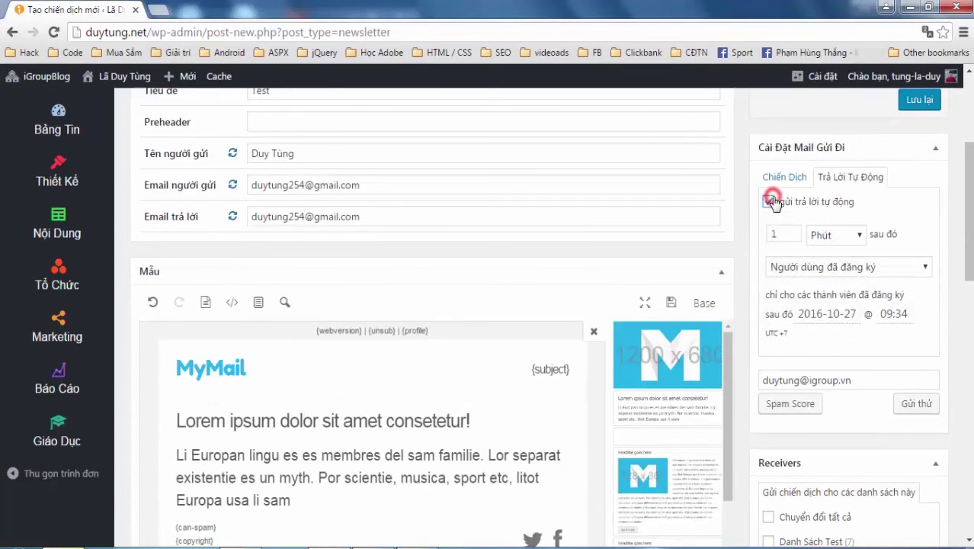
{"action": "left_click", "coordinate": [861, 237]}
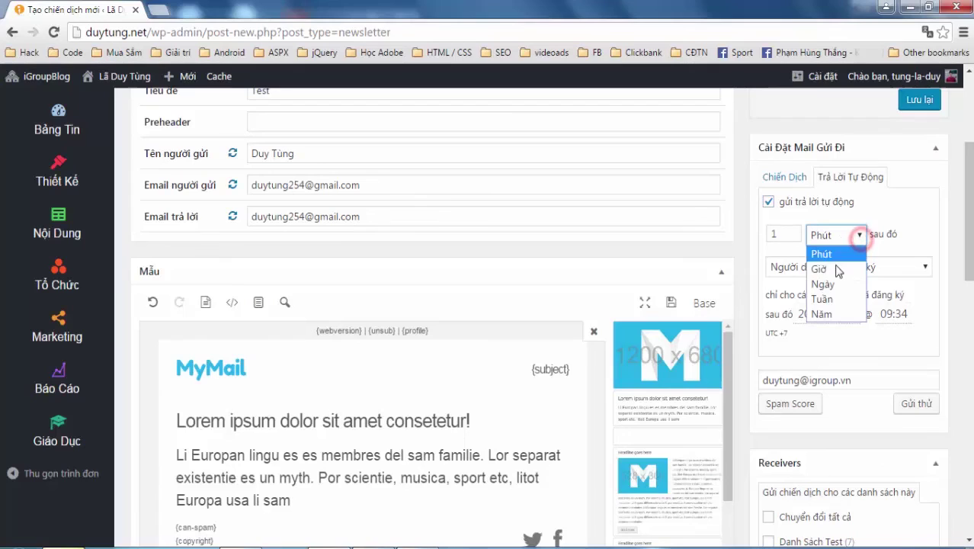
{"action": "left_click", "coordinate": [831, 271]}
{"action": "left_click", "coordinate": [873, 269]}
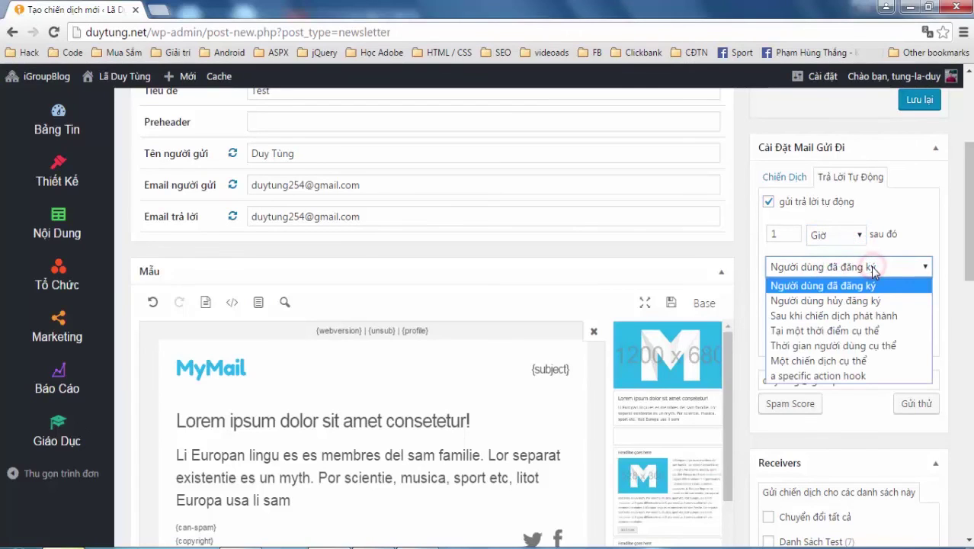
{"action": "left_click", "coordinate": [853, 366]}
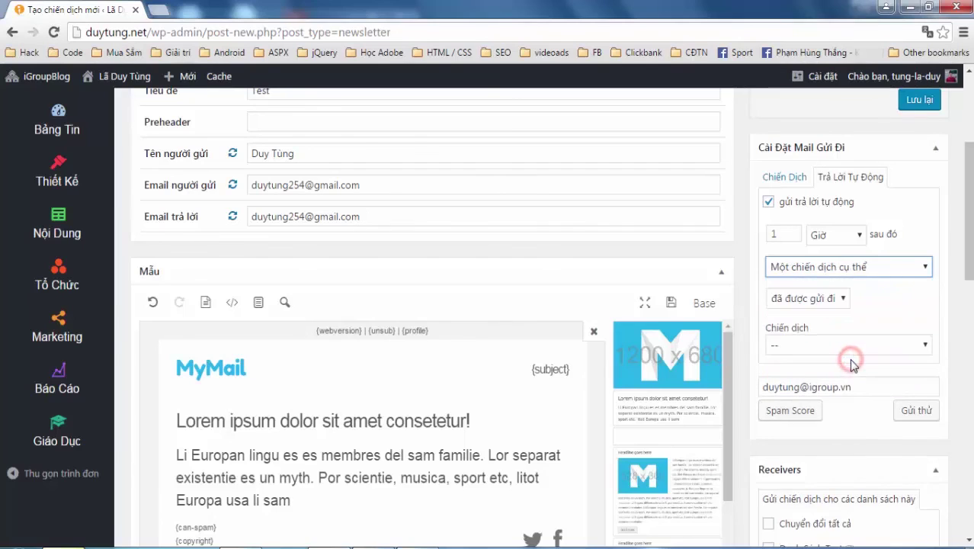
Set the campaign action to 'đã được gửi đi' so it fires when the campaign is sent
{"action": "left_click", "coordinate": [830, 300]}
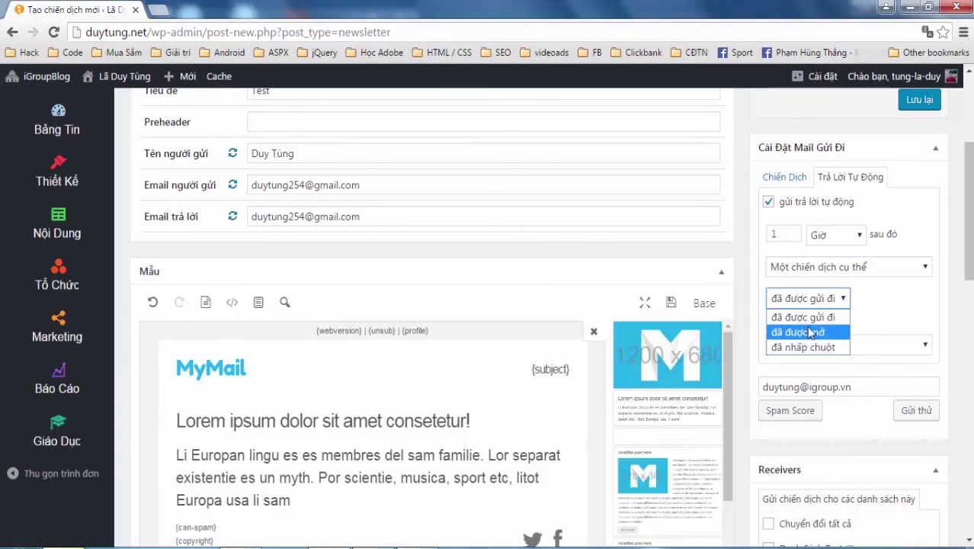
{"action": "left_click", "coordinate": [820, 316]}
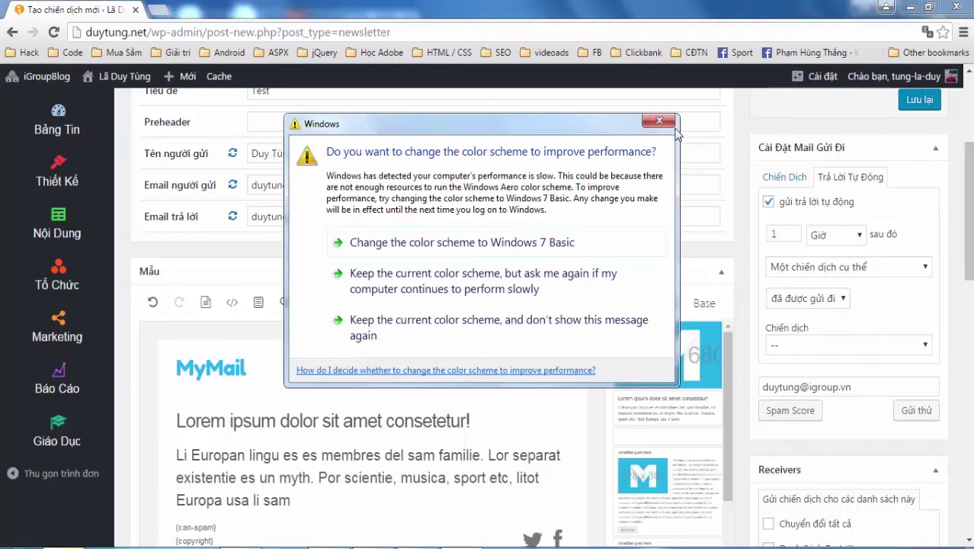
{"action": "left_click", "coordinate": [671, 122]}
{"action": "left_click", "coordinate": [802, 298]}
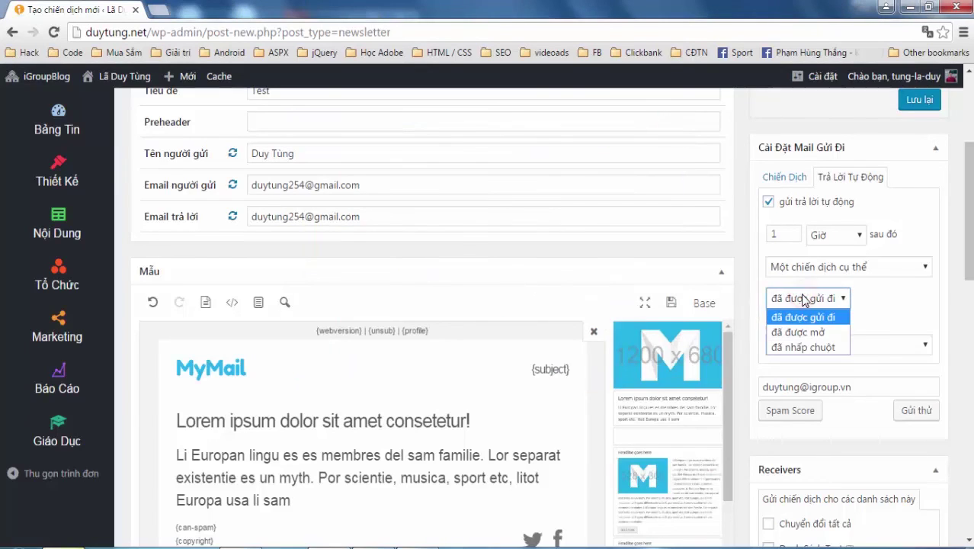
{"action": "left_click", "coordinate": [904, 298]}
{"action": "left_click", "coordinate": [826, 299]}
{"action": "left_click", "coordinate": [794, 334]}
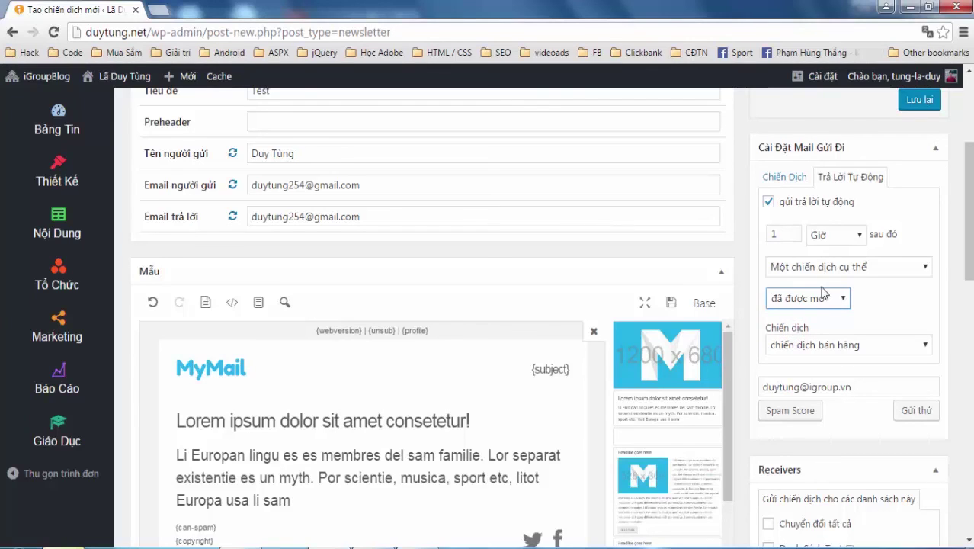
{"action": "left_click", "coordinate": [823, 298]}
{"action": "left_click", "coordinate": [809, 317]}
Tick Danh sách email test as the receiver list
{"action": "scroll", "coordinate": [839, 366], "scroll_direction": "down", "scroll_amount": 2}
{"action": "left_click", "coordinate": [769, 439]}
{"action": "scroll", "coordinate": [859, 361], "scroll_direction": "up", "scroll_amount": 5}
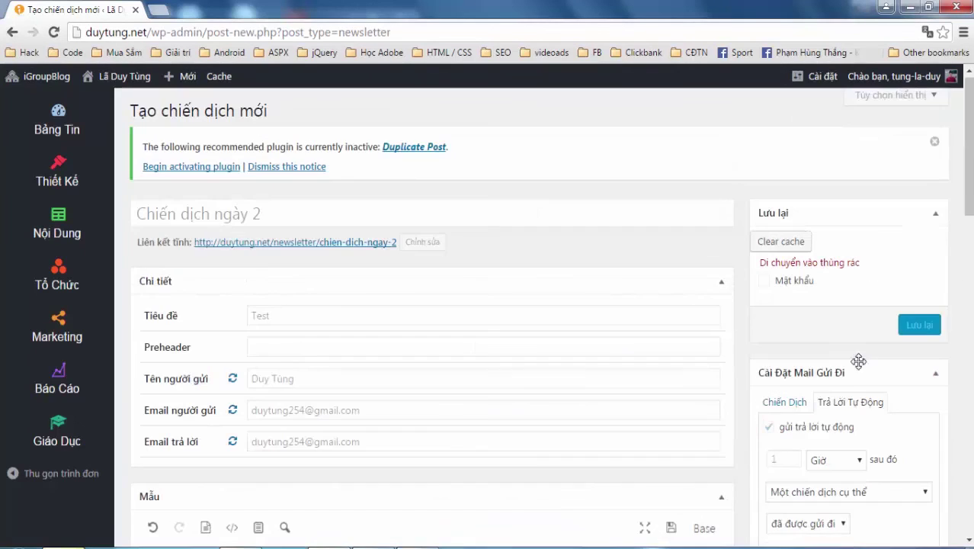
Save the day 2 campaign, then confirm 'chiến dịch bán hàng' in the Chiến dịch trigger dropdown
{"action": "left_click", "coordinate": [919, 327]}
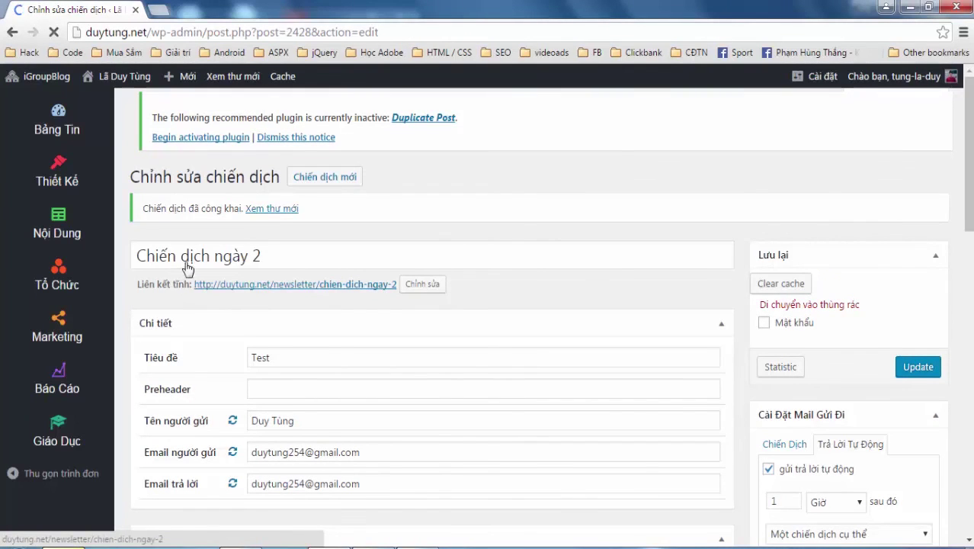
{"action": "scroll", "coordinate": [664, 359], "scroll_direction": "down", "scroll_amount": 4}
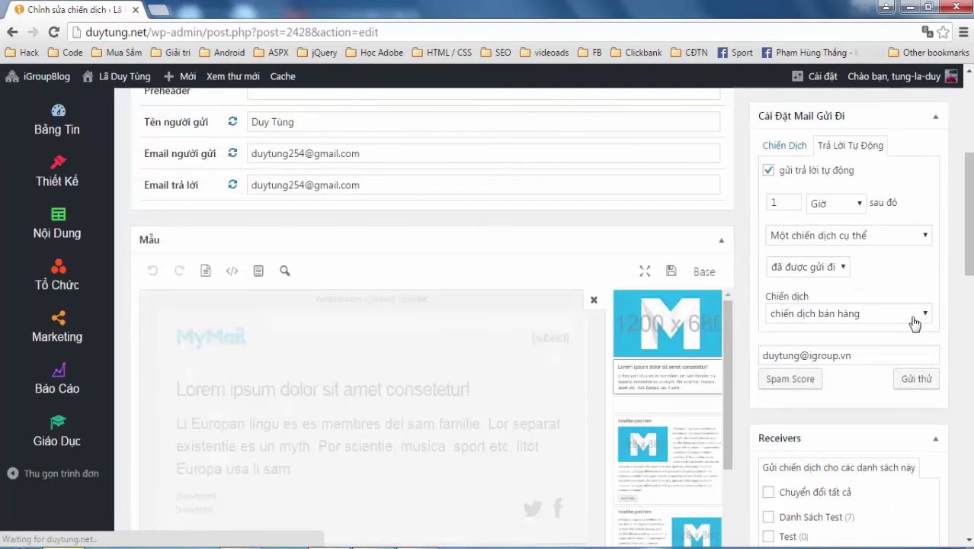
{"action": "left_click", "coordinate": [915, 315]}
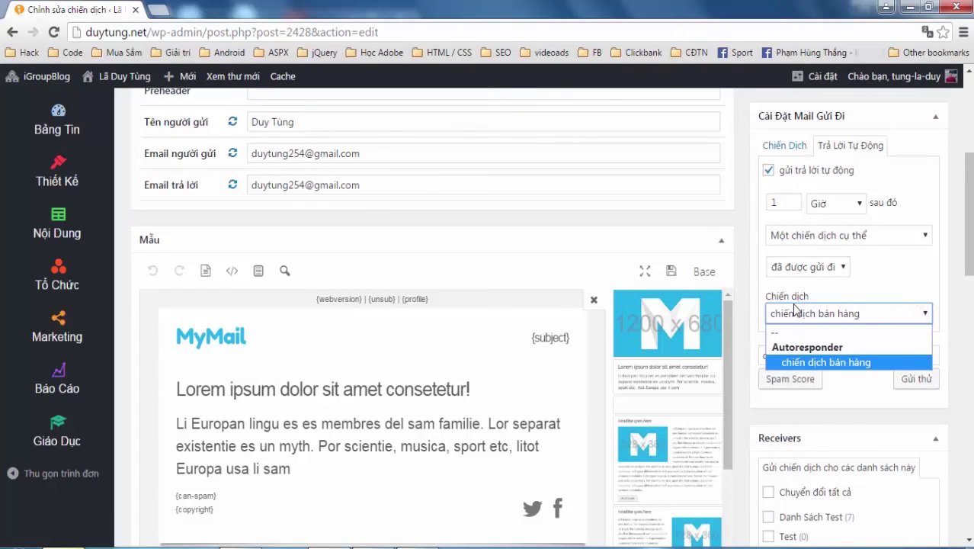
{"action": "left_click", "coordinate": [887, 277]}
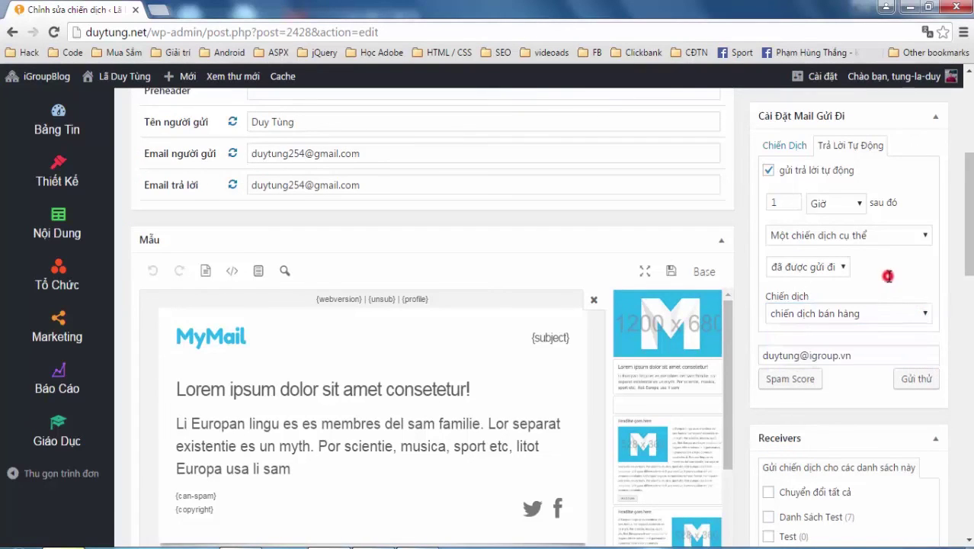
{"action": "left_click", "coordinate": [870, 316]}
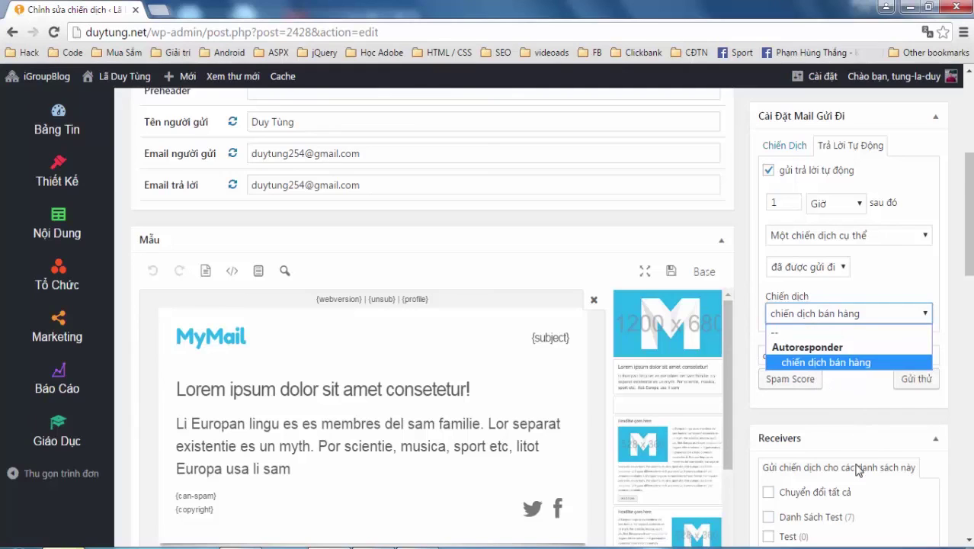
{"action": "left_click", "coordinate": [858, 363]}
{"action": "scroll", "coordinate": [896, 263], "scroll_direction": "up", "scroll_amount": 4}
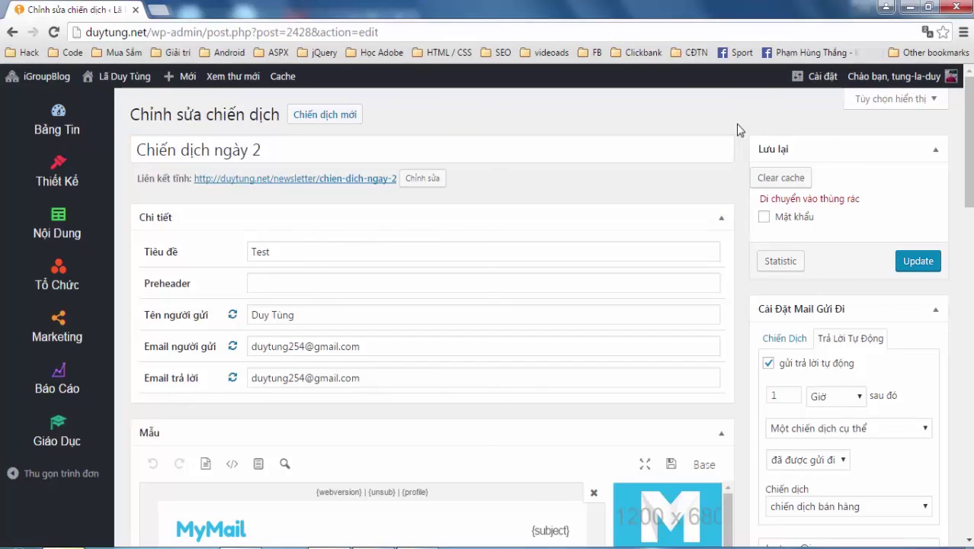
{"action": "left_click", "coordinate": [745, 124]}
{"action": "scroll", "coordinate": [732, 177], "scroll_direction": "down", "scroll_amount": 3}
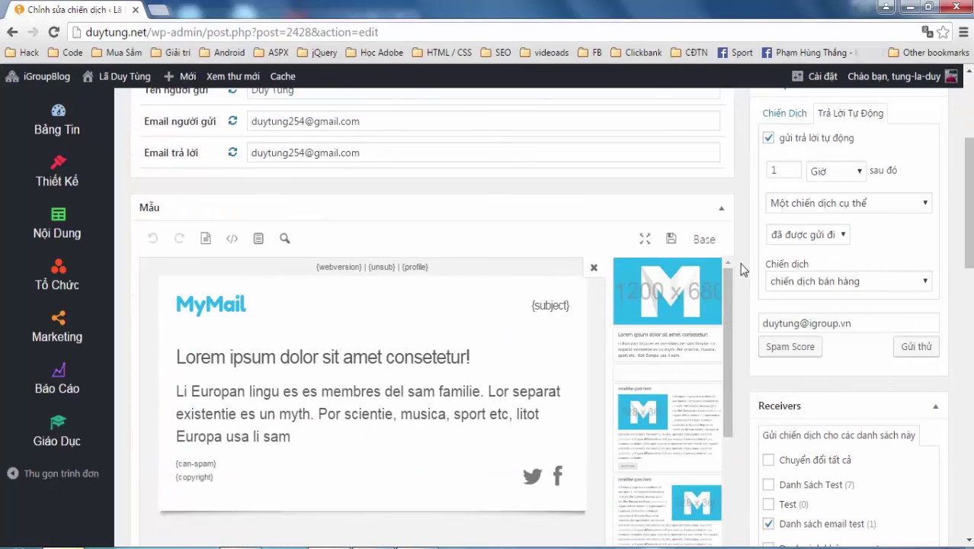
{"action": "scroll", "coordinate": [744, 269], "scroll_direction": "up", "scroll_amount": 3}
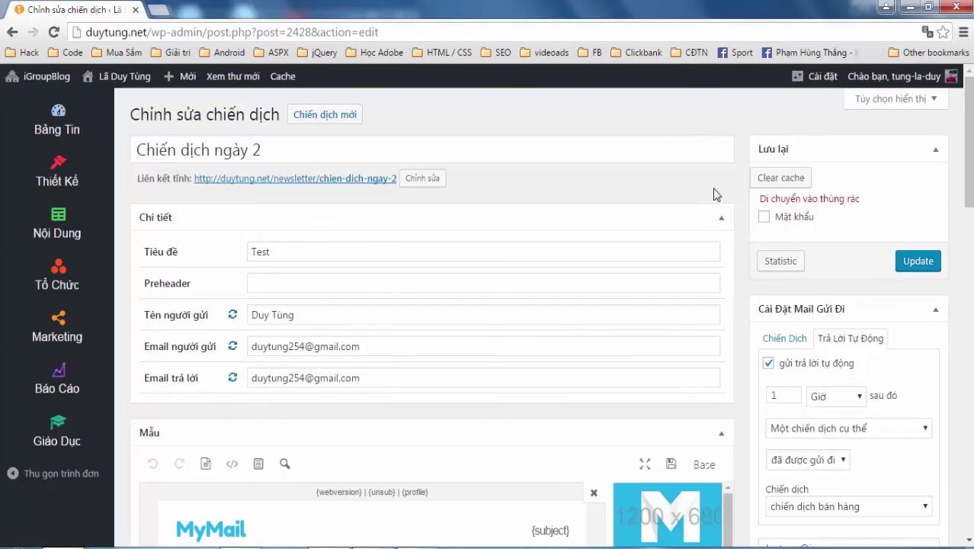
{"action": "left_click", "coordinate": [752, 123]}
{"action": "left_click", "coordinate": [427, 547]}
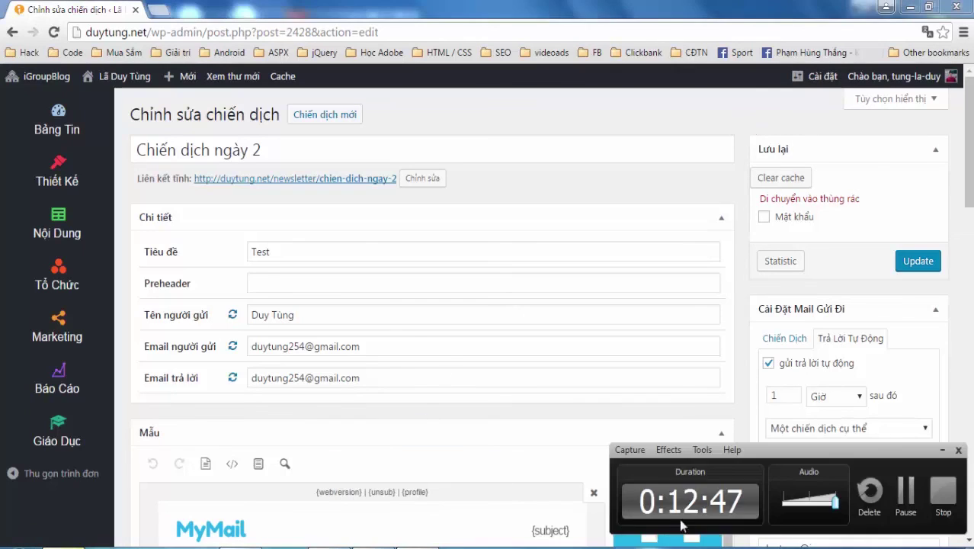